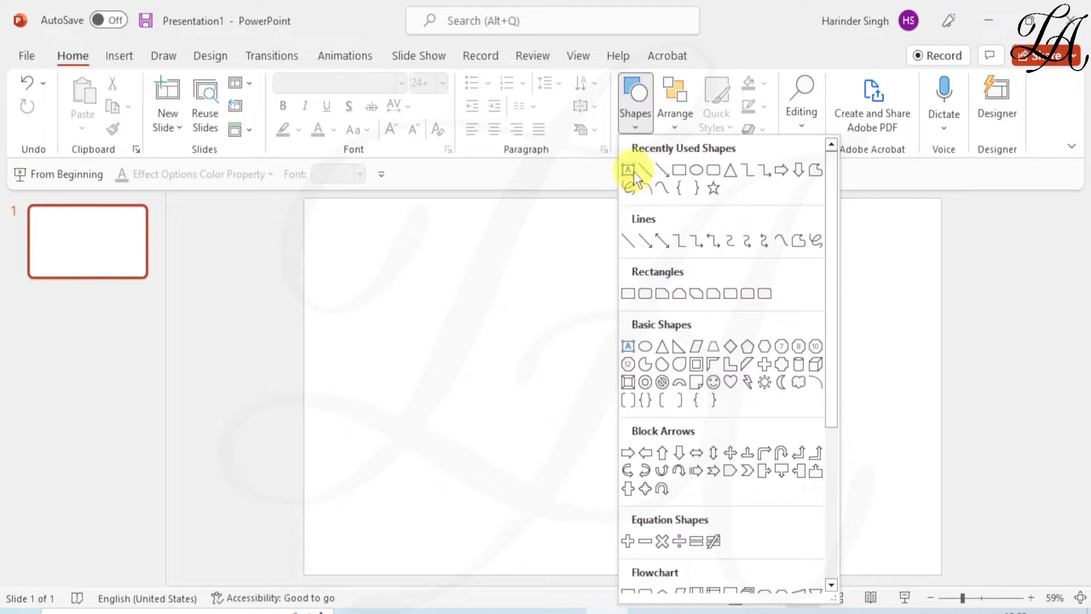
Insert a text box on the blank slide containing the word "Typography"
click(629, 170)
click(522, 310)
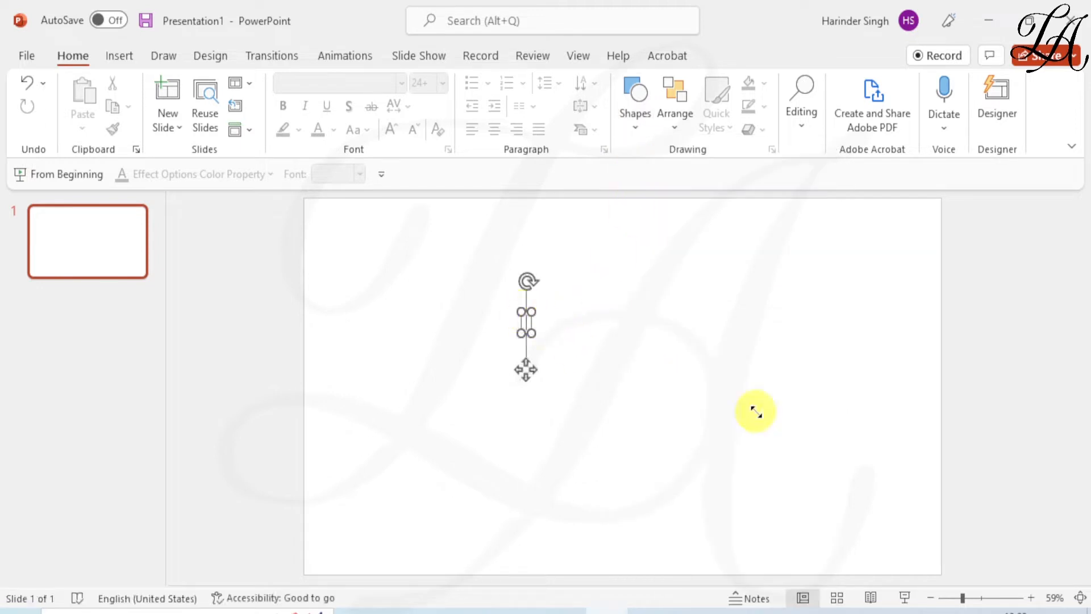
text(Ty)
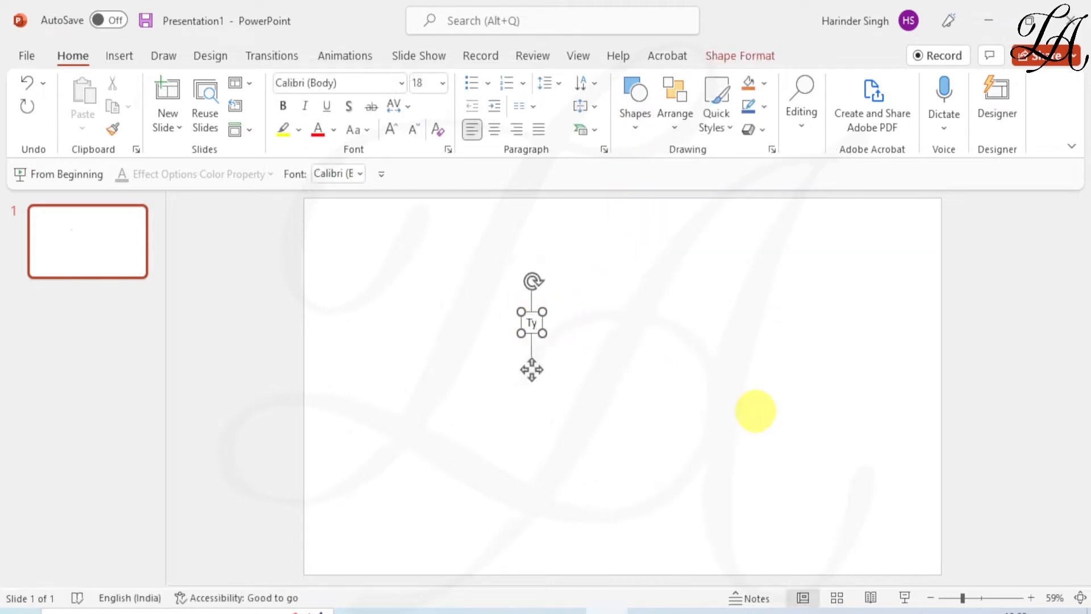
text(pography)
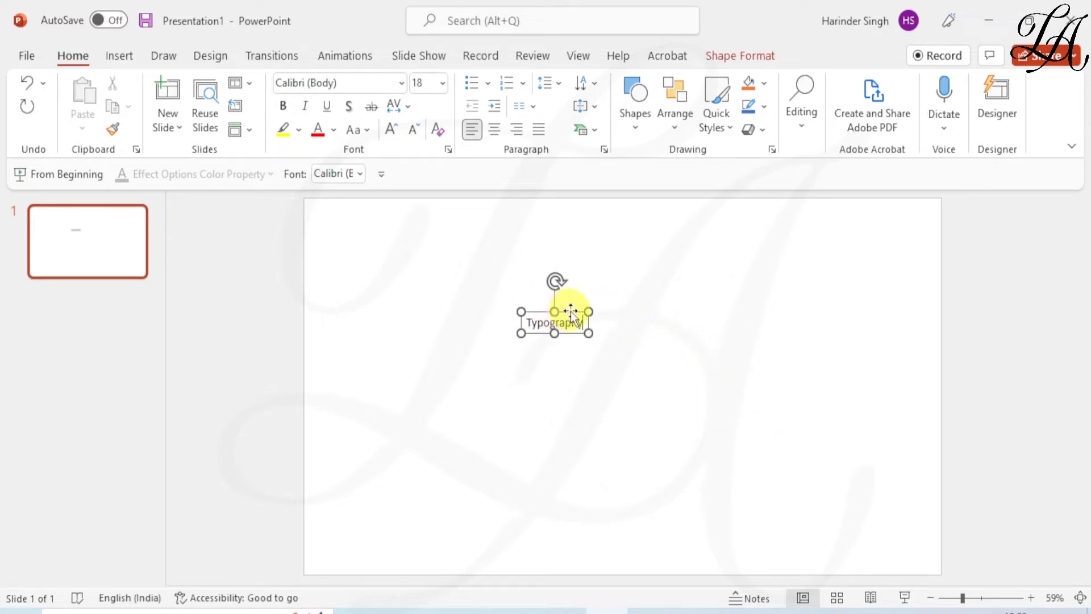
Set the Typography text to the Milkshake font at size 166 and centre it on the slide
click(381, 84)
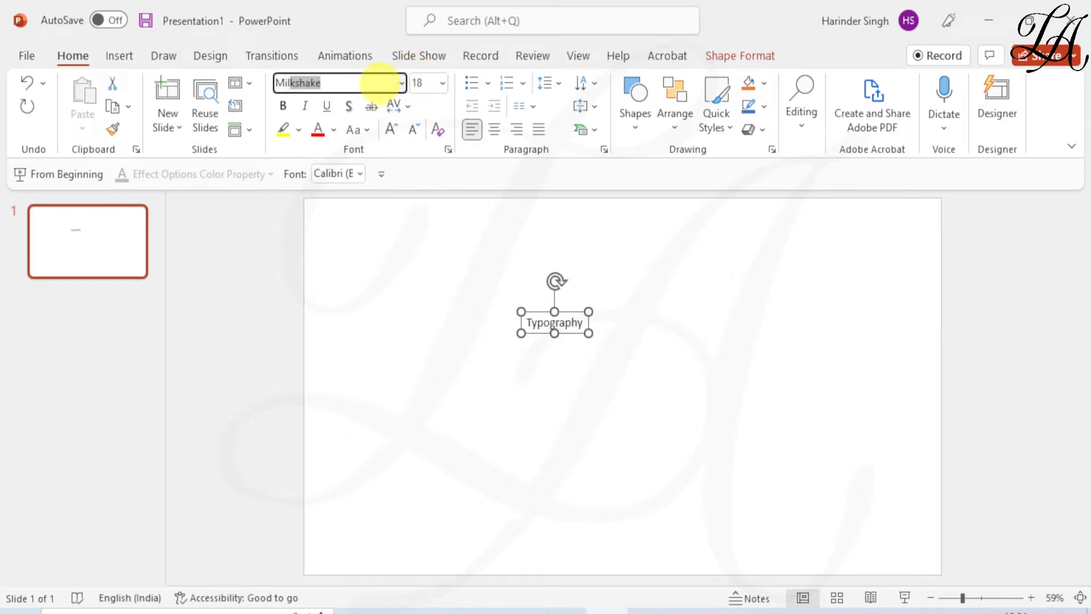
key(Return)
click(389, 130)
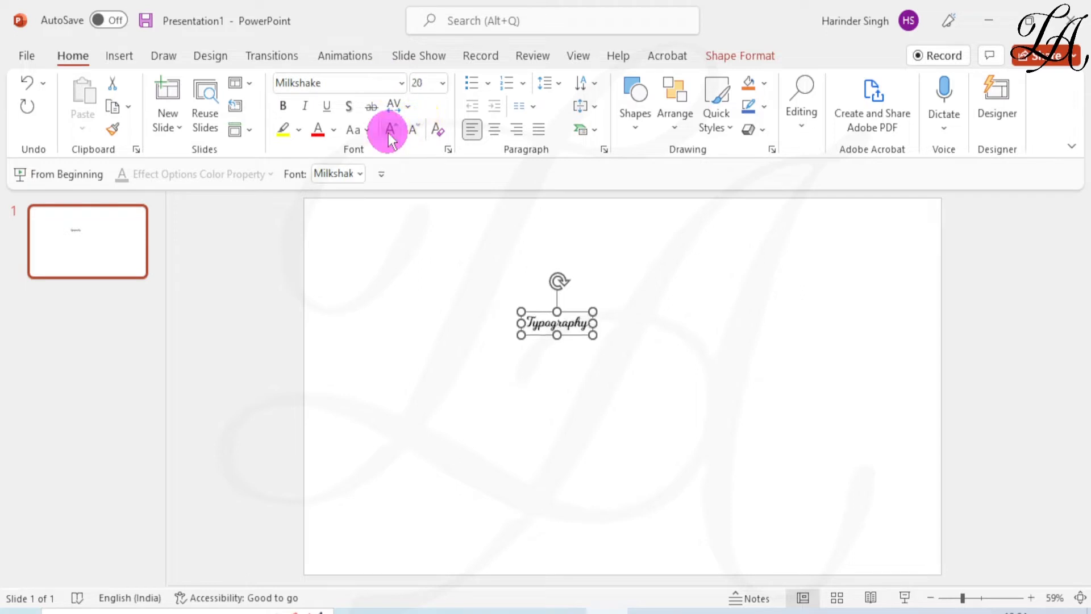
click(389, 131)
click(389, 130)
click(389, 130)
click(389, 132)
click(389, 132)
click(388, 132)
click(388, 131)
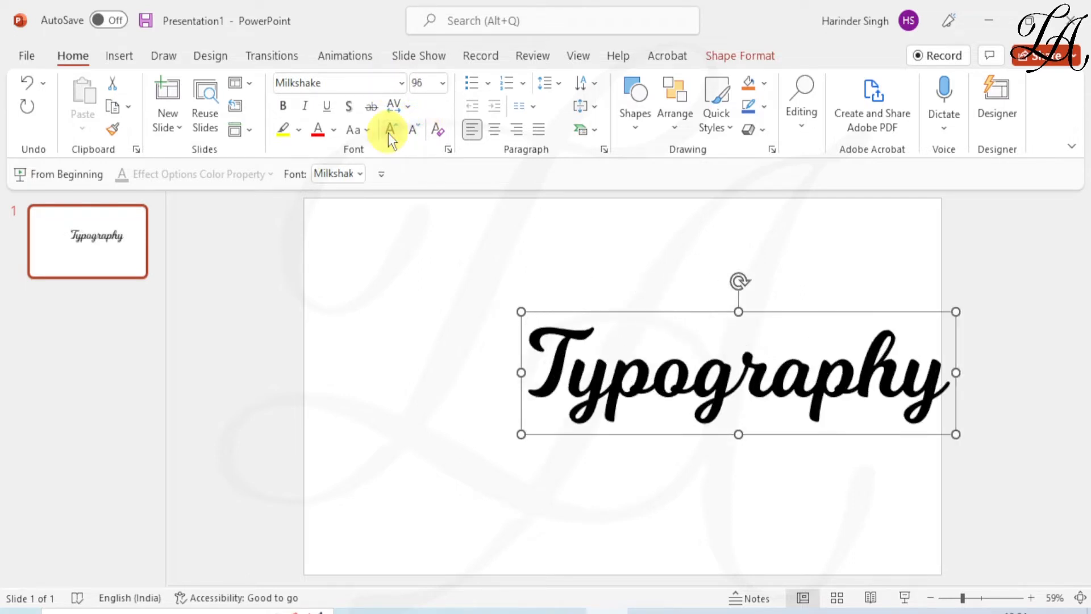
click(389, 132)
drag(630, 311, 474, 288)
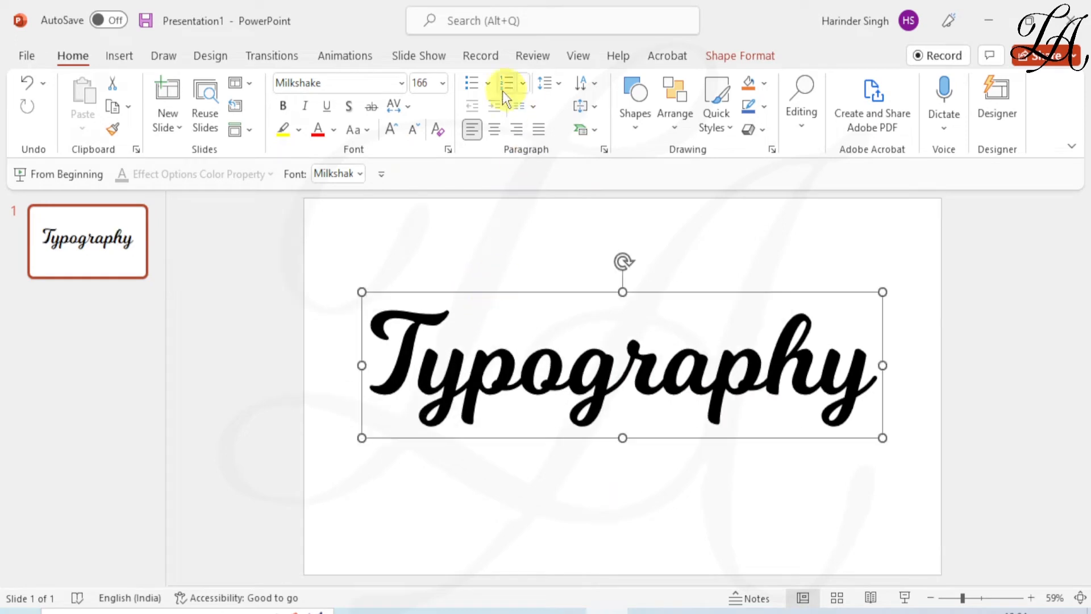
Draw a rectangle about 16.83 cm high and 30.25 cm wide over the text and send it behind the text
click(633, 98)
click(629, 166)
mouse_move(341, 220)
mouse_down()
mouse_move(409, 295)
mouse_move(735, 465)
mouse_move(901, 495)
mouse_move(910, 554)
mouse_up()
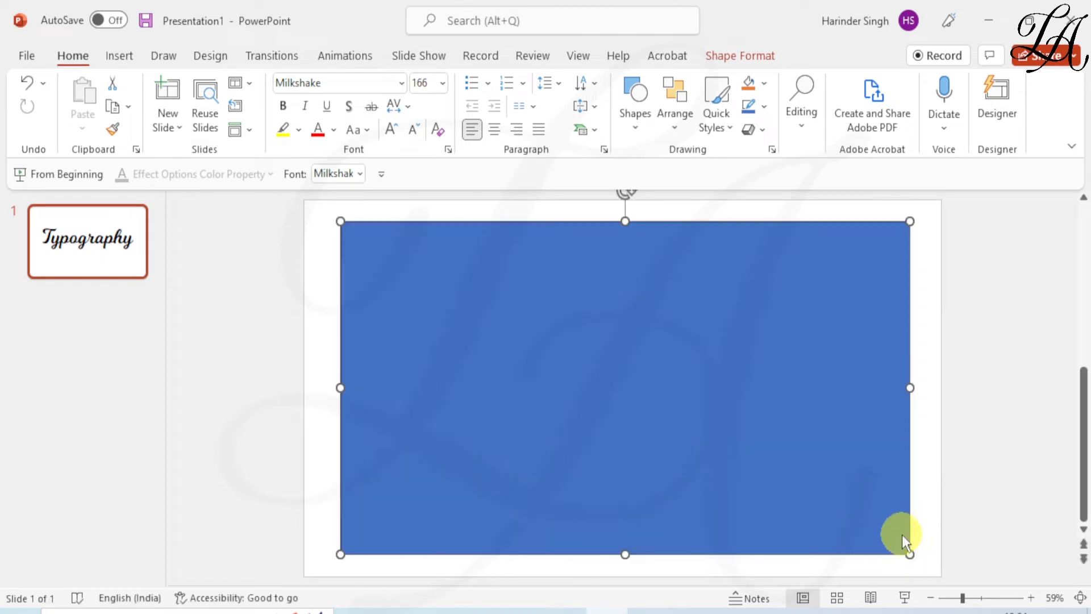
right_click(837, 430)
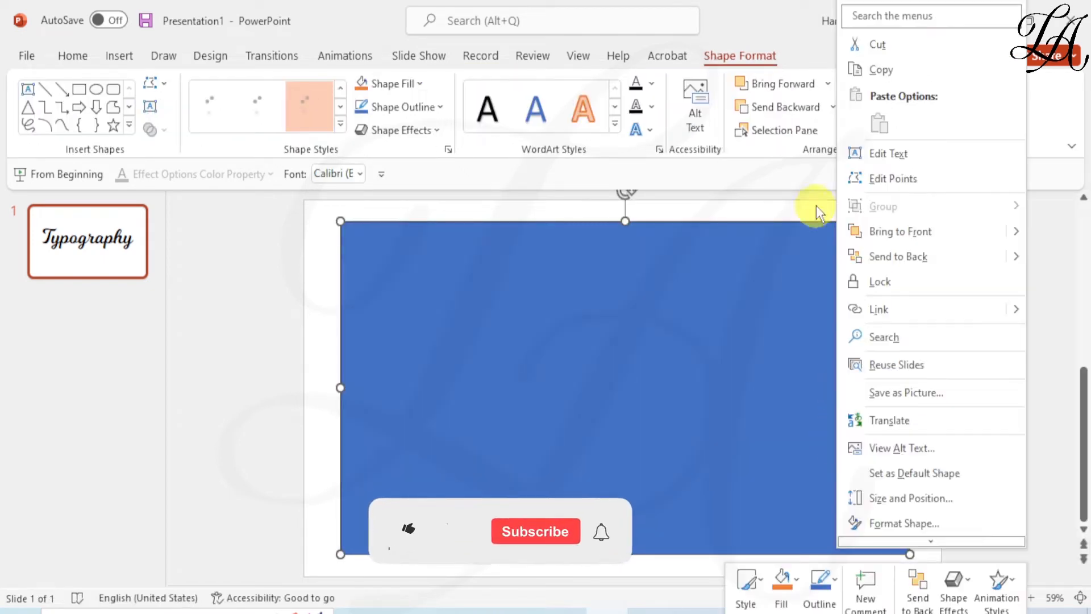
click(789, 117)
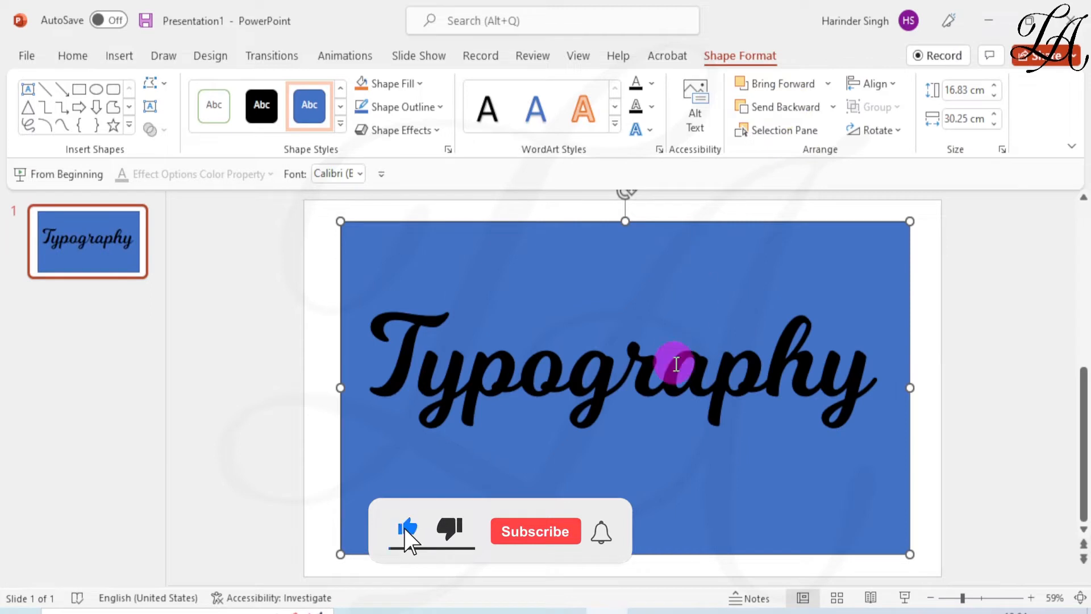
Select the text with the rectangle and merge them with Intersect to turn the lettering into a shape
click(672, 364)
shift+click(689, 228)
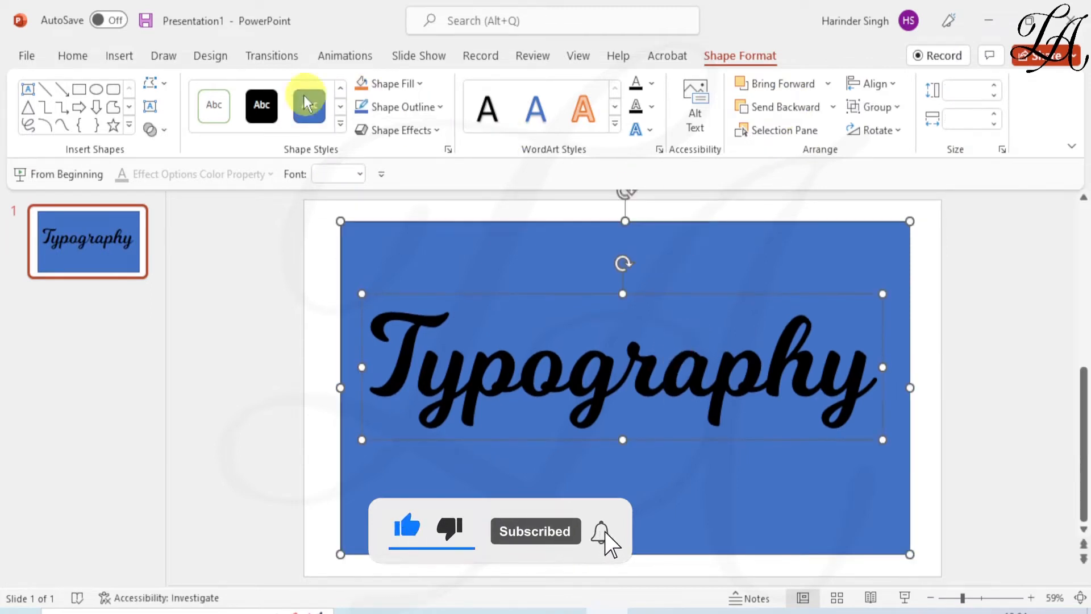
click(171, 129)
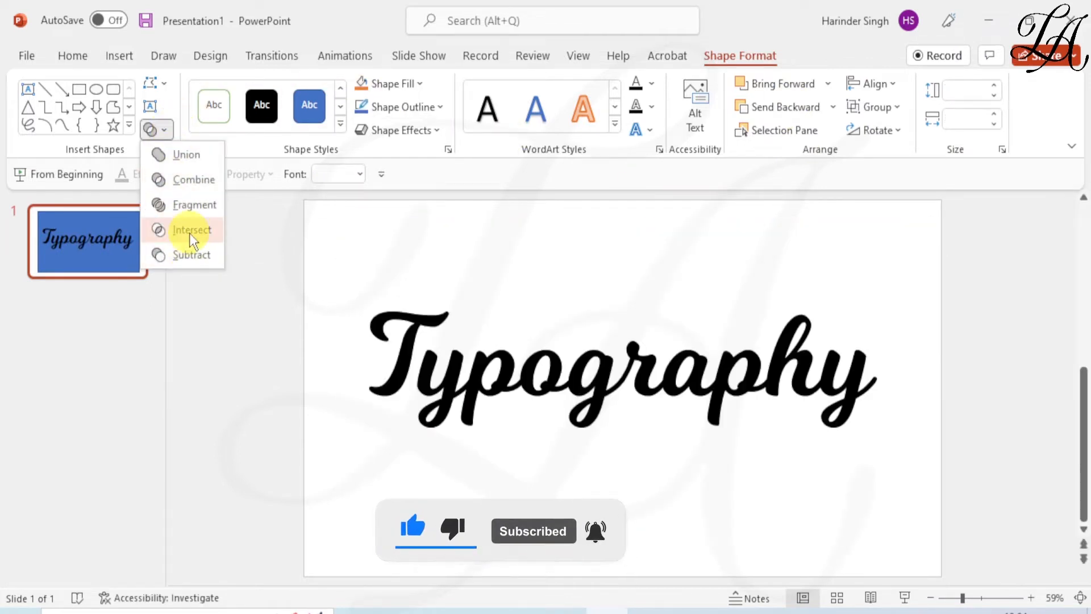
click(189, 233)
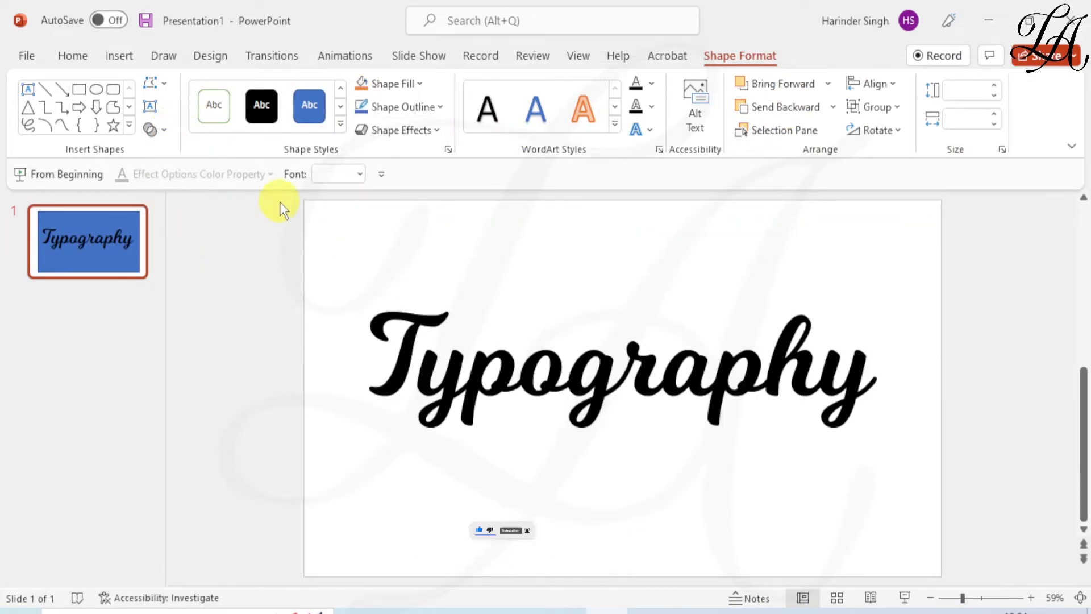
Fill the Typography shape with the custom dusty pink colour #B38B8B
click(420, 88)
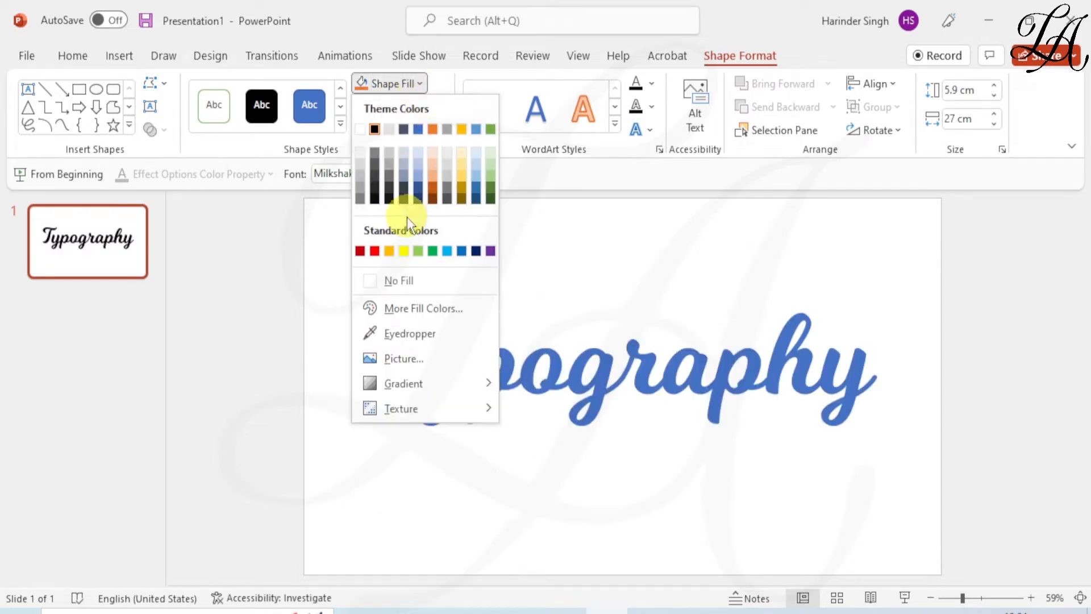
click(404, 309)
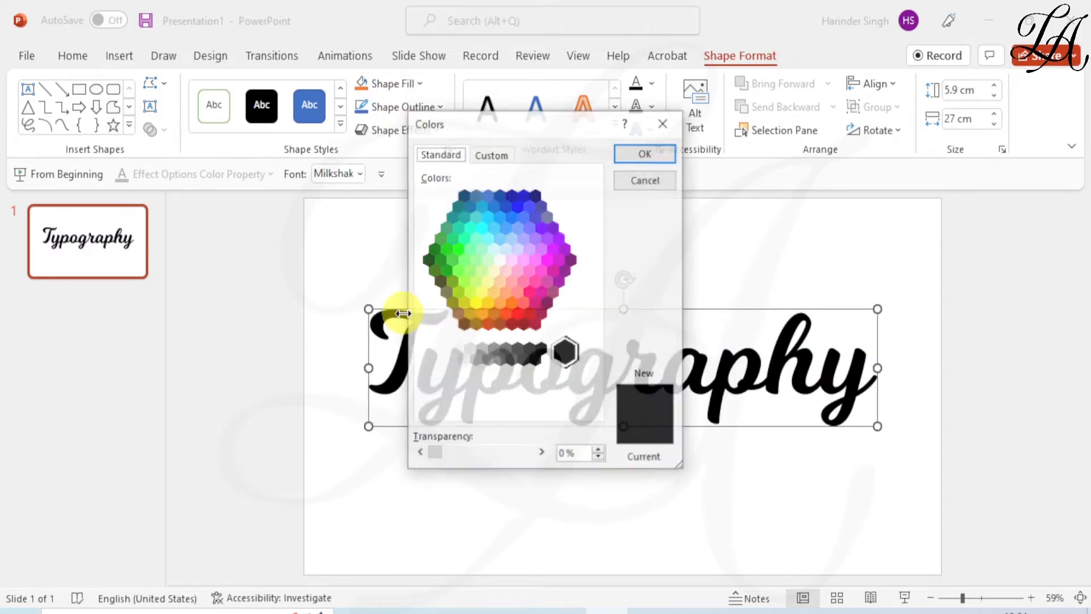
click(487, 157)
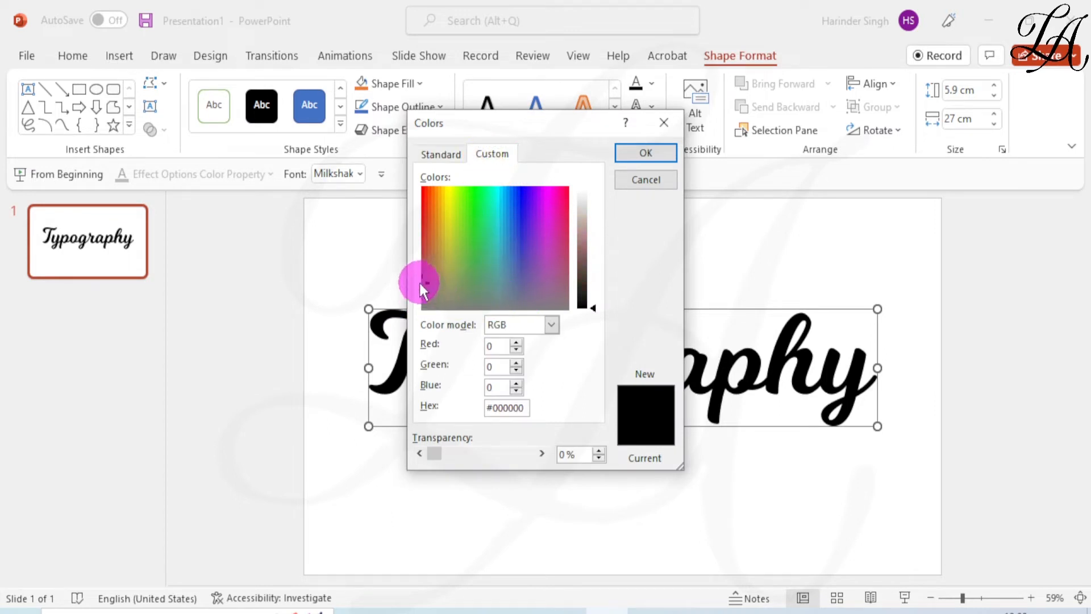
drag(594, 306, 597, 239)
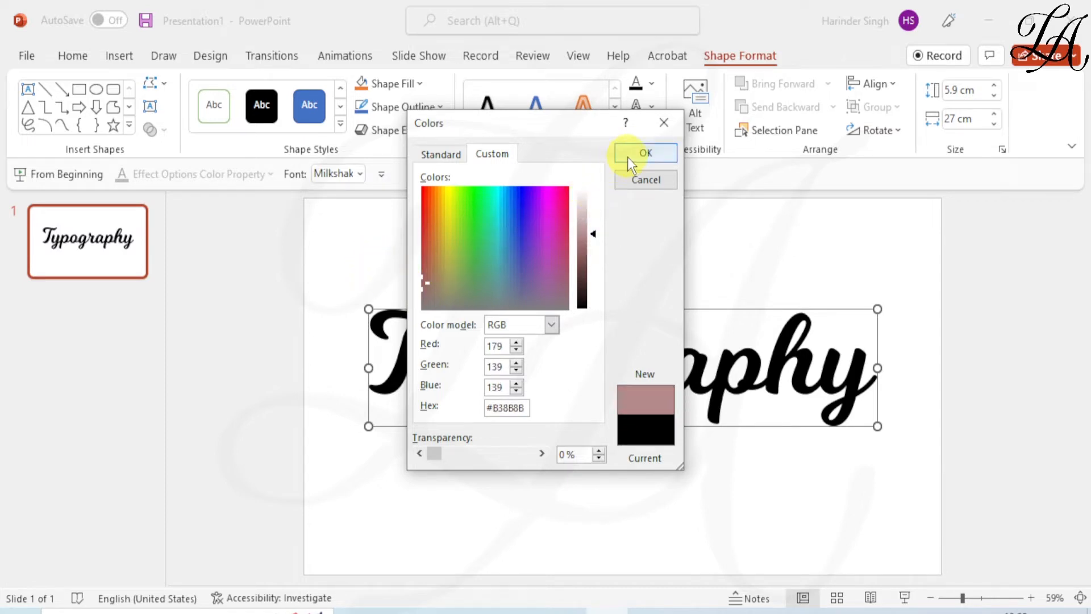
click(653, 153)
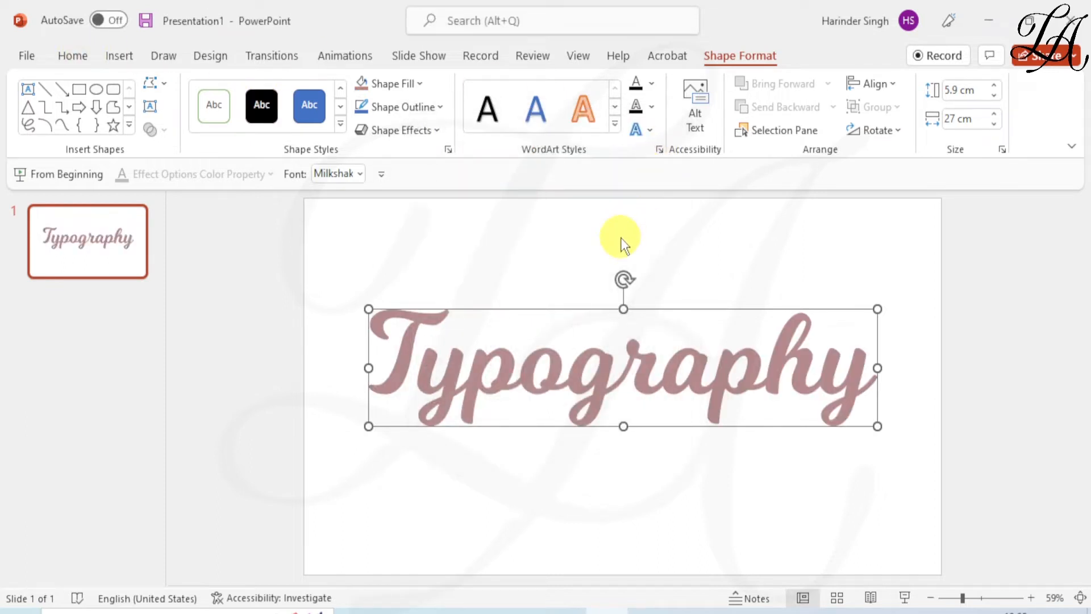
Duplicate the Typography shape and fill the copy with the custom dark maroon colour #6C1E3C
key(ctrl+d)
click(420, 84)
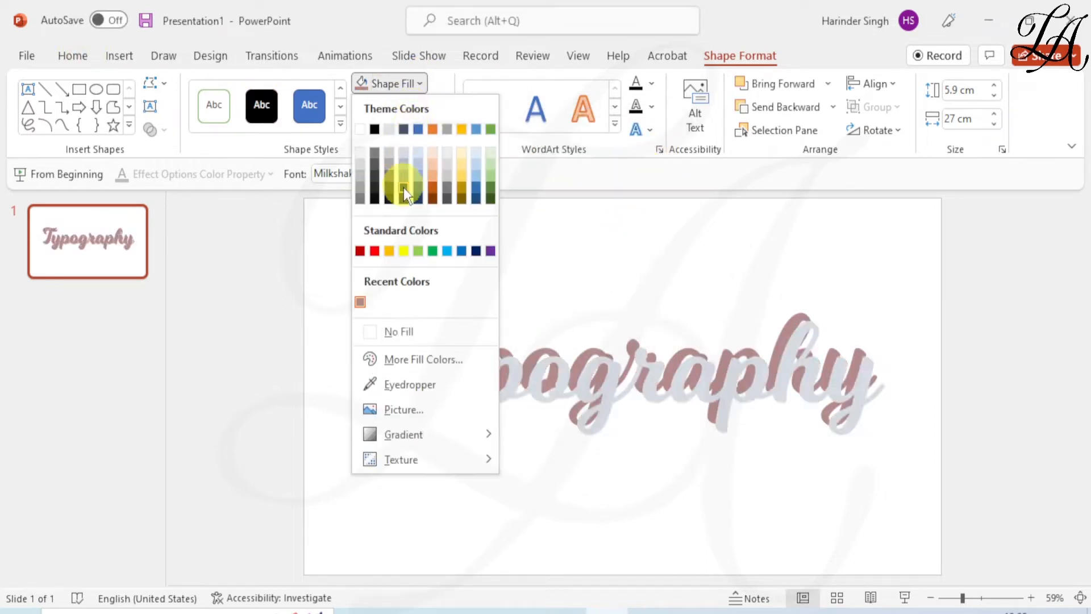
click(409, 361)
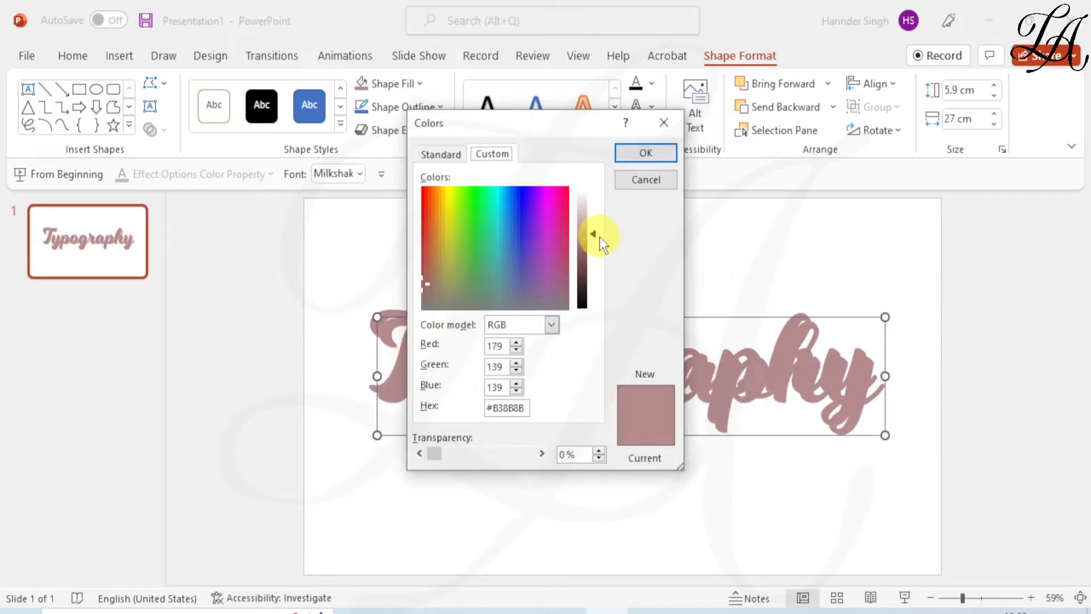
drag(599, 236, 592, 260)
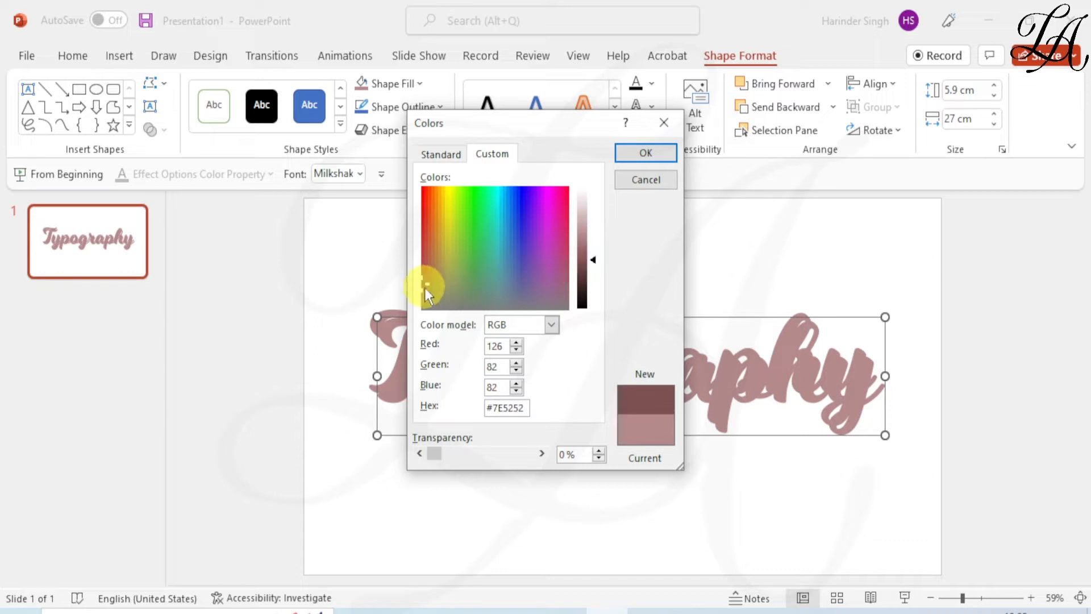
drag(424, 288, 571, 249)
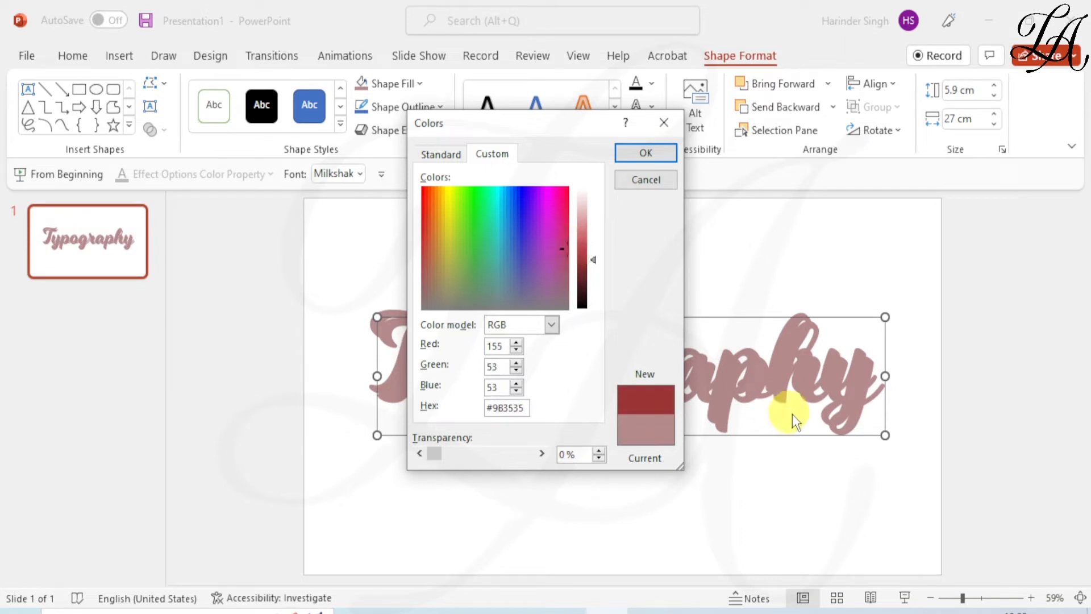
drag(594, 267, 558, 236)
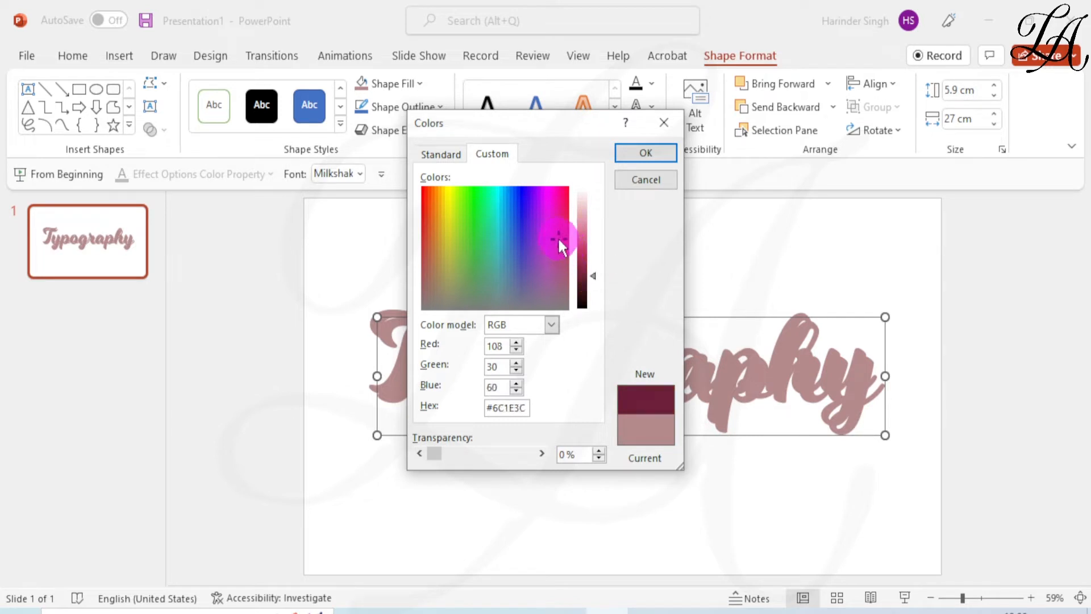
click(636, 156)
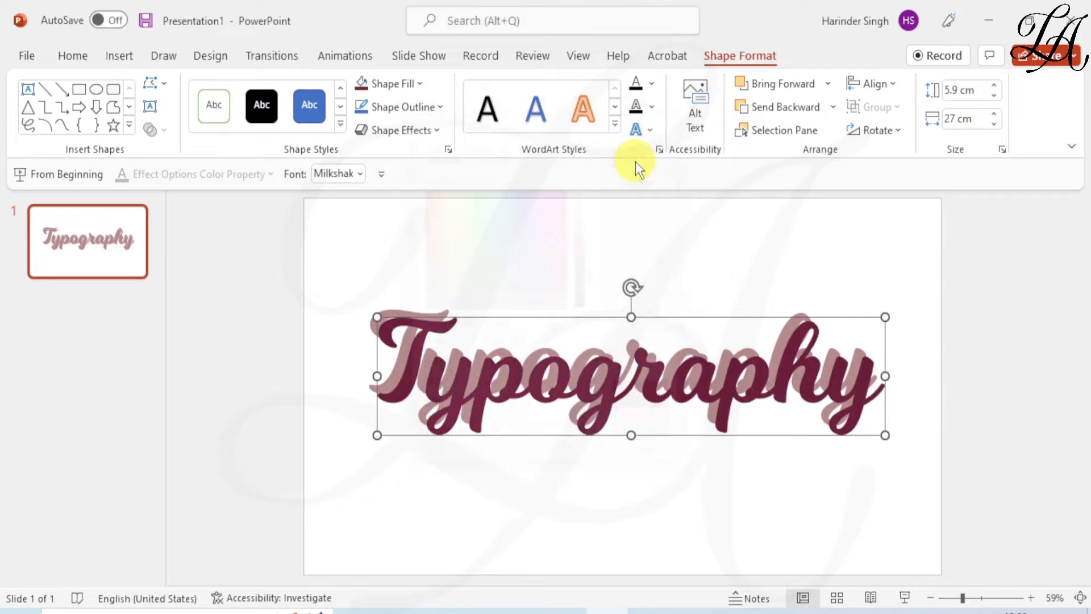
Move the maroon copy below and slightly to the right of the pink lettering so the pink shape is exposed
drag(647, 315, 643, 307)
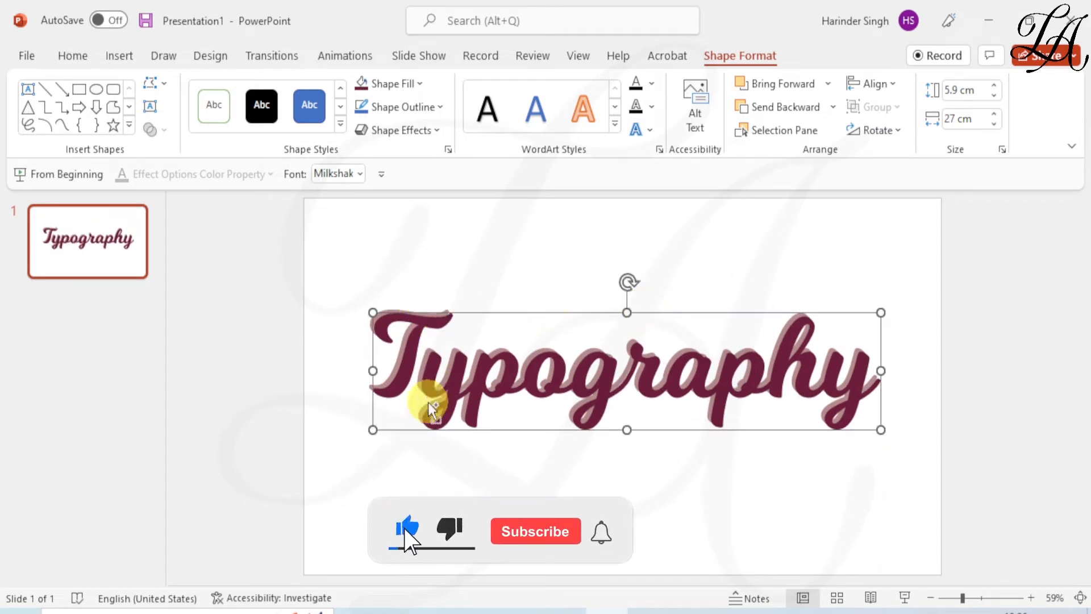
scroll(427, 402, up, 1)
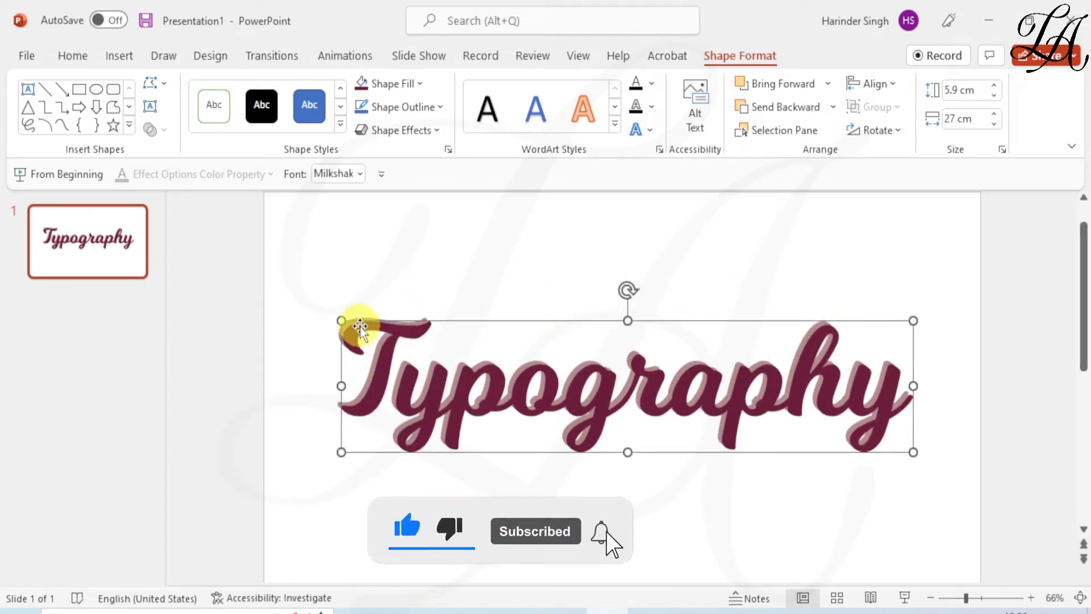
drag(398, 322, 412, 366)
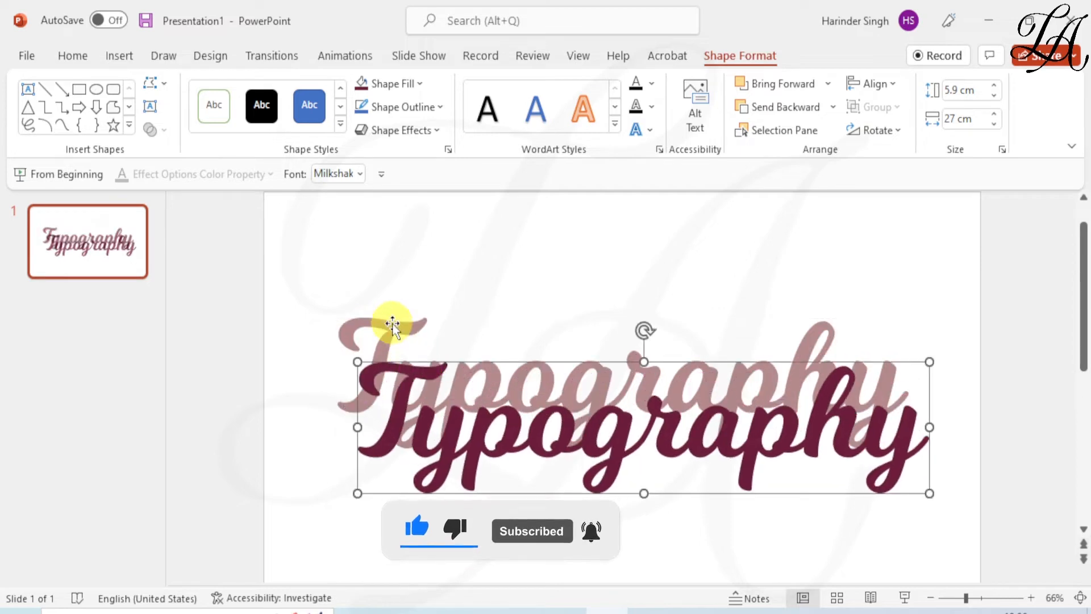
Change the fill of the pink Typography shape to the lighter custom pink #DFA9A9
click(389, 323)
click(414, 85)
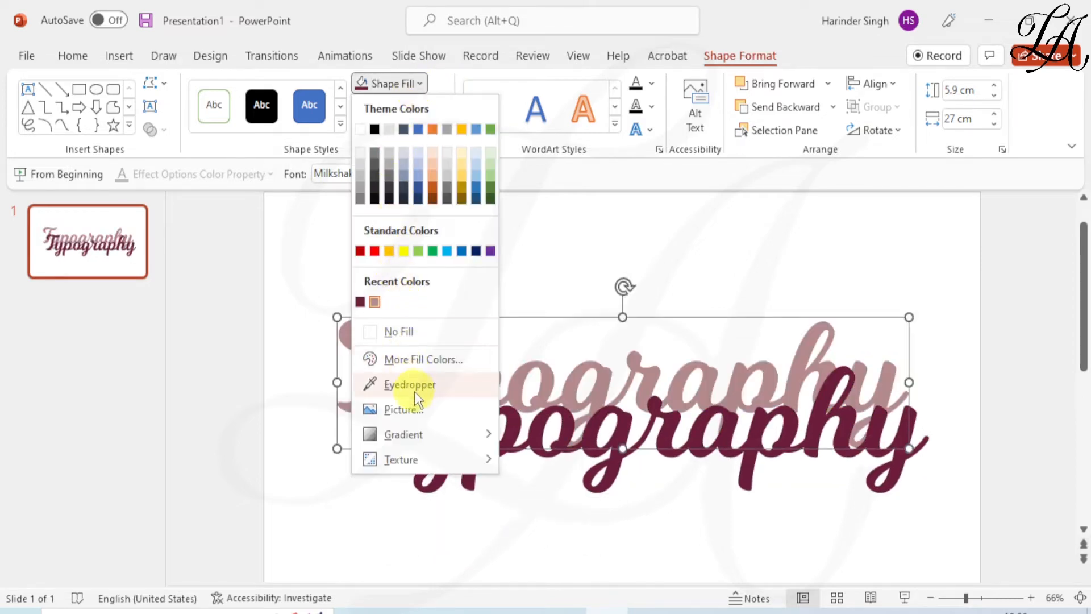
click(423, 362)
drag(595, 232, 595, 224)
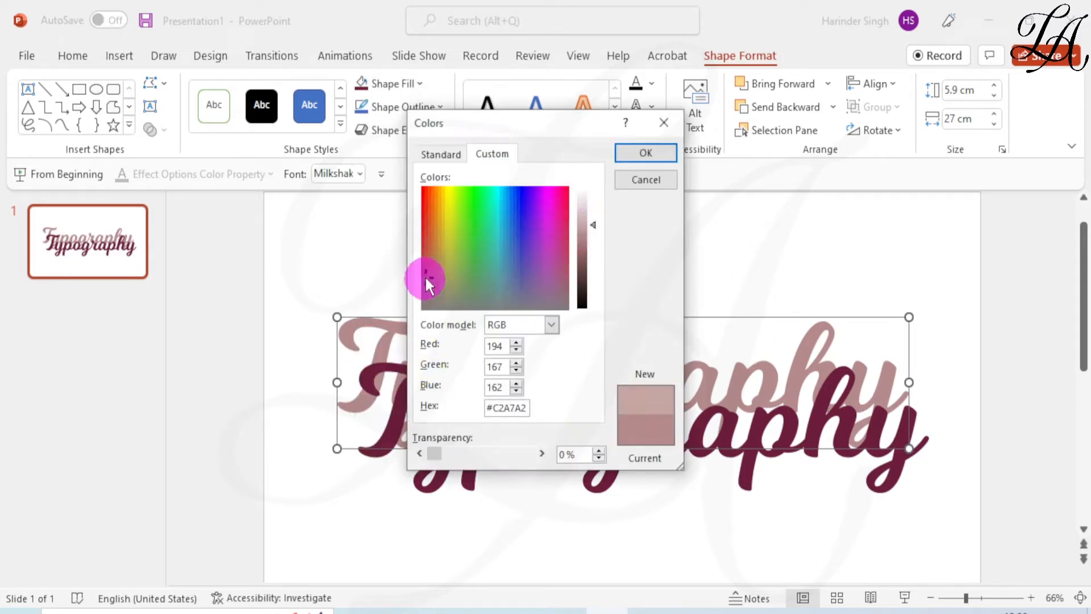
drag(423, 266, 423, 253)
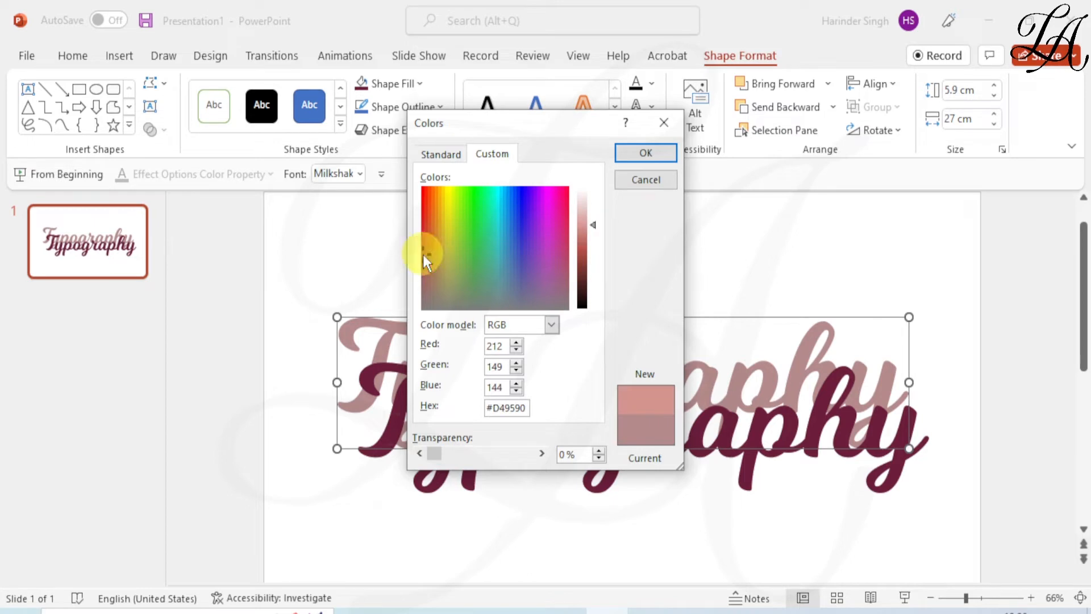
drag(592, 225, 592, 222)
mouse_move(422, 253)
mouse_down()
mouse_move(431, 243)
mouse_move(416, 249)
mouse_up()
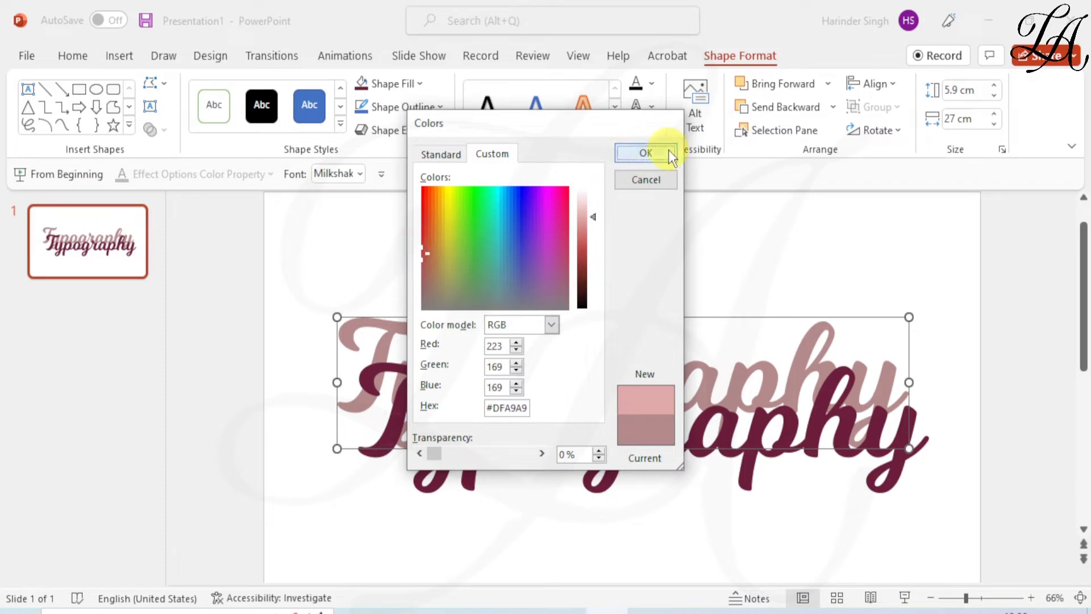
click(664, 150)
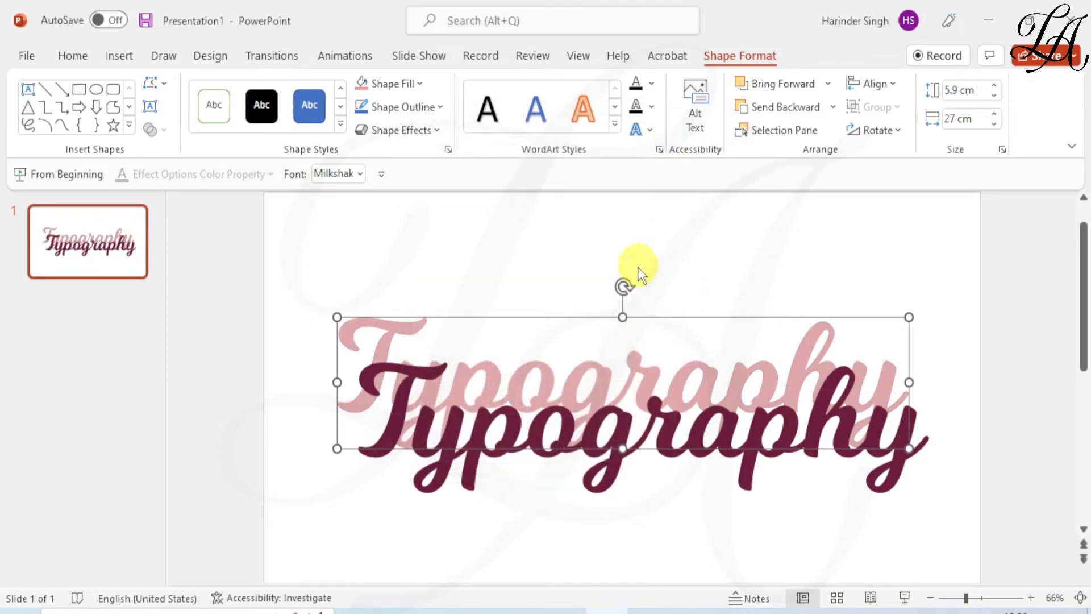
Move the maroon lettering back over the pink shape, level with it and offset slightly to the left
click(591, 423)
drag(559, 346, 538, 310)
scroll(540, 315, up, 6)
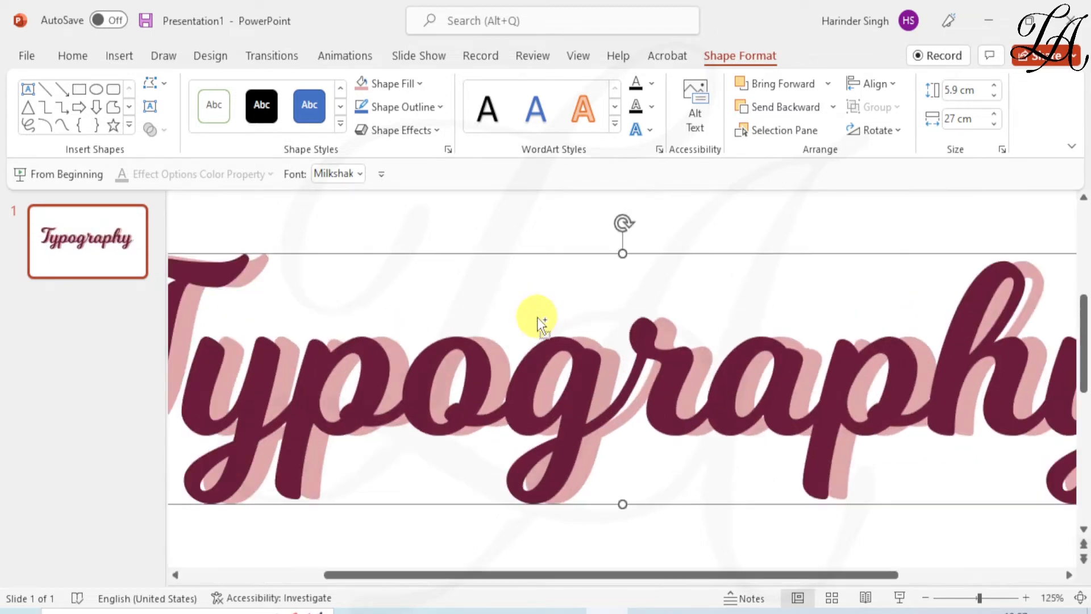
drag(557, 254, 562, 256)
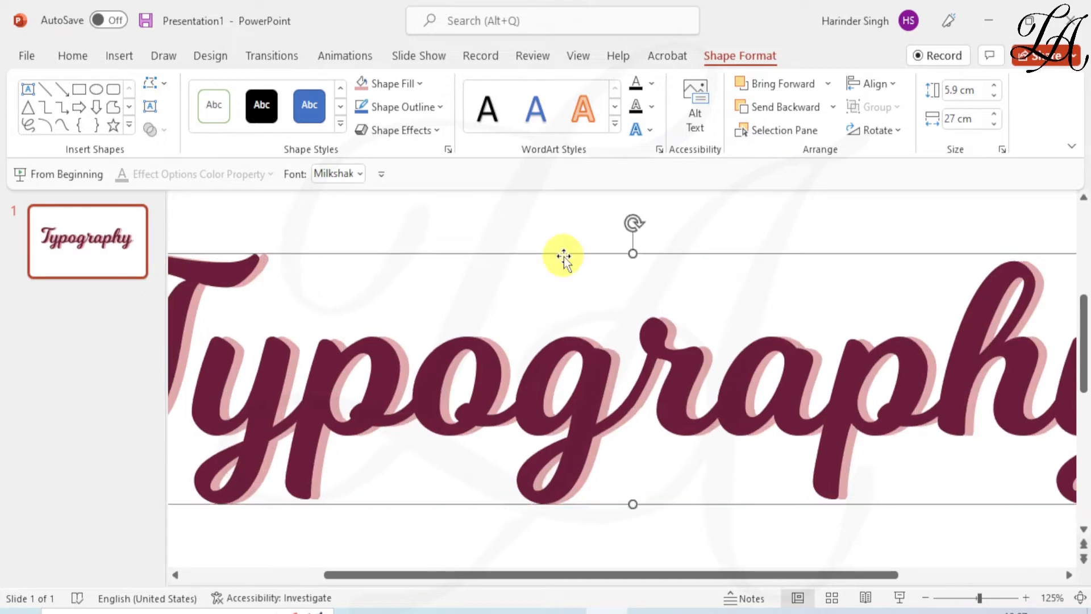
Give the front maroon Typography shape a white outline with a weight of 3 pt
click(434, 110)
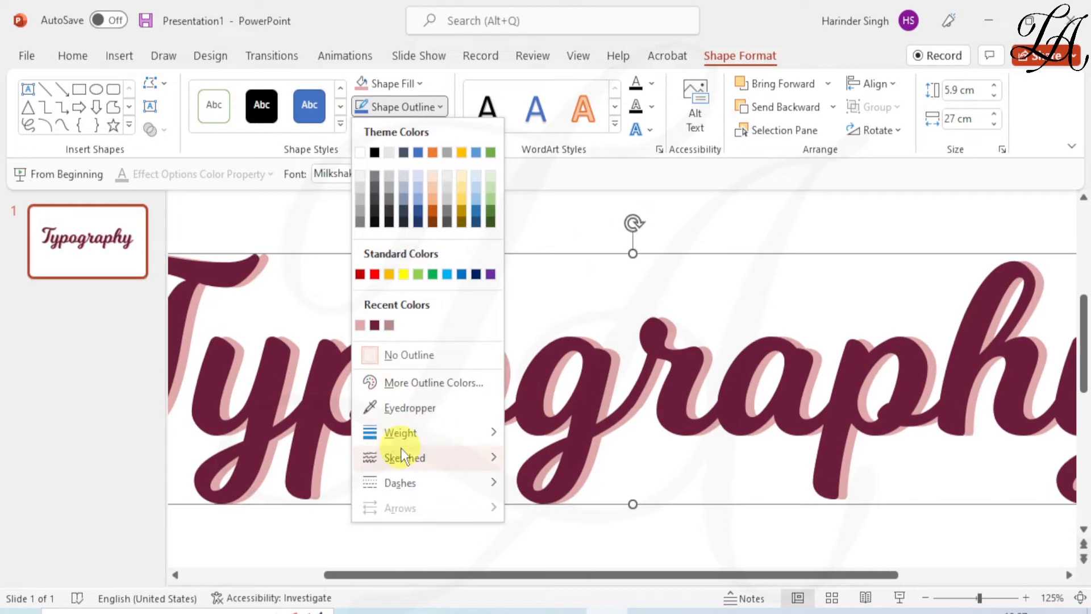
click(359, 151)
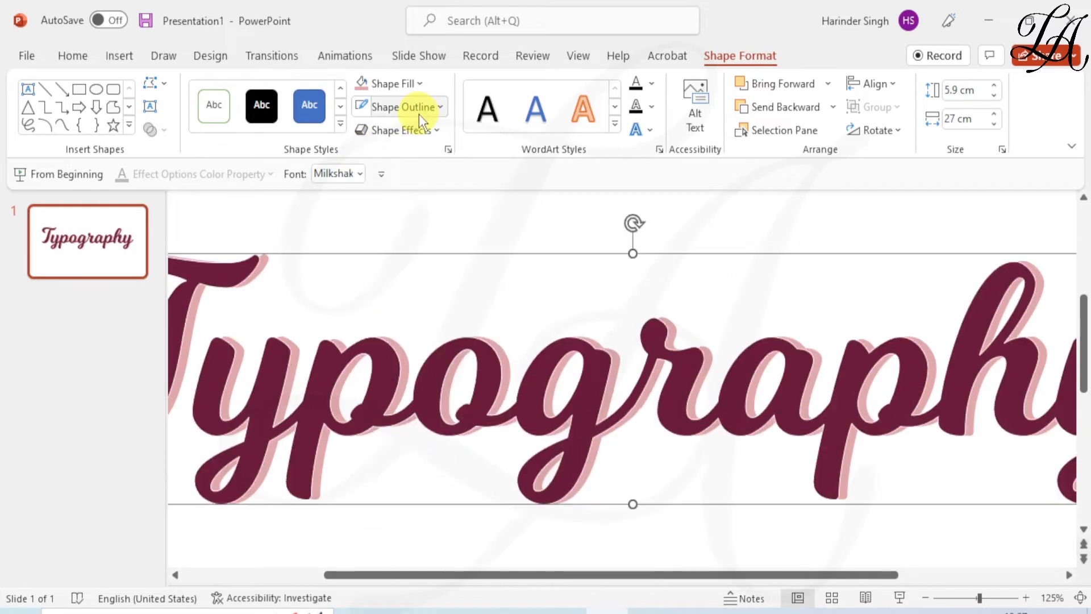
click(421, 107)
mouse_move(489, 432)
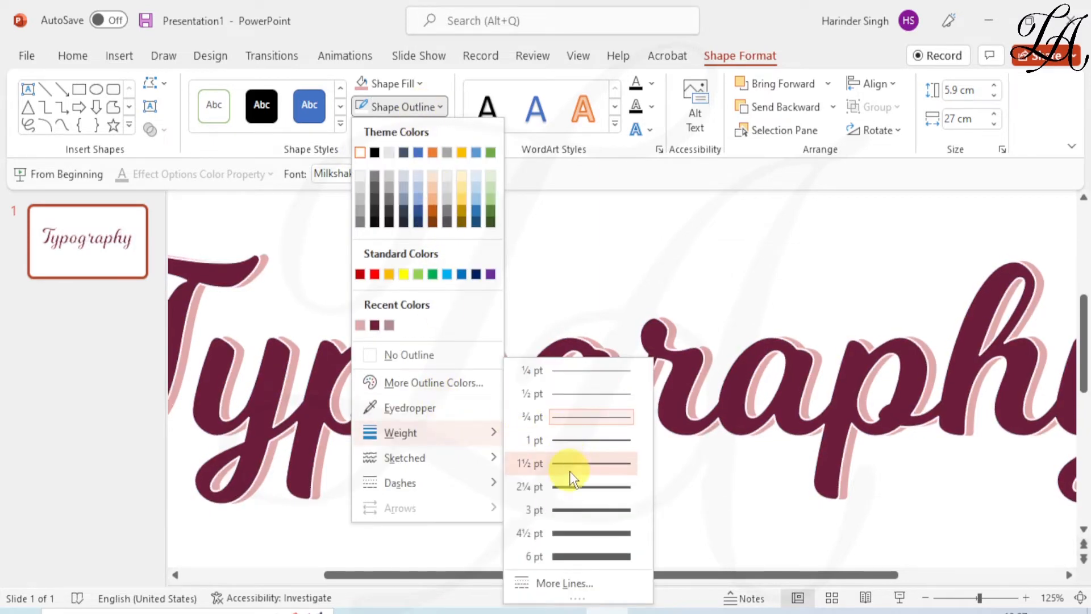
click(573, 507)
click(548, 288)
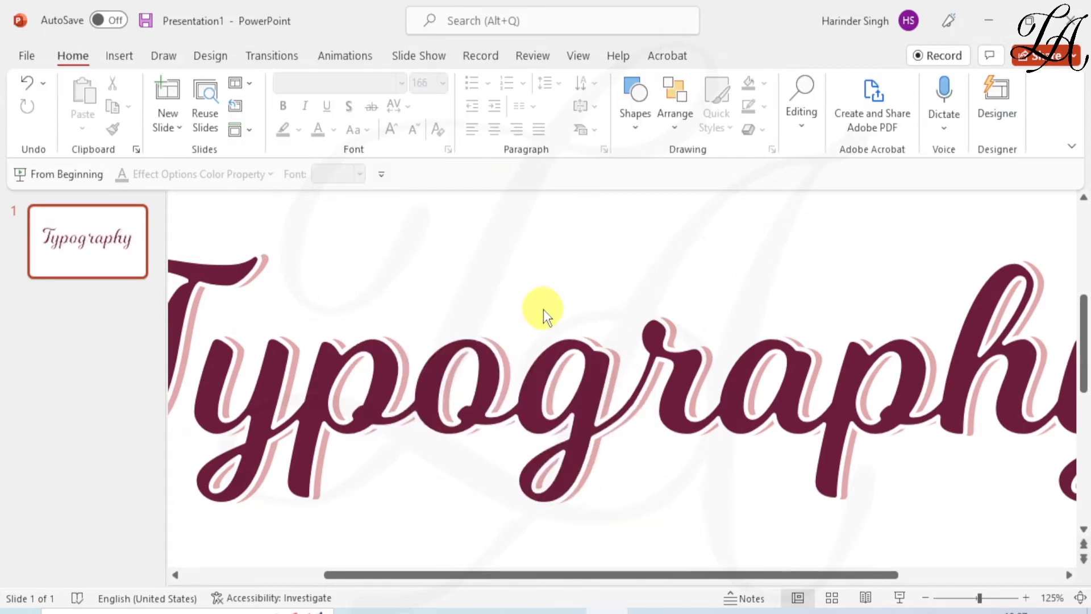
scroll(543, 309, down, 5)
Duplicate the white-outlined maroon Typography shape and move the copy left so its sides line up with the original
click(584, 384)
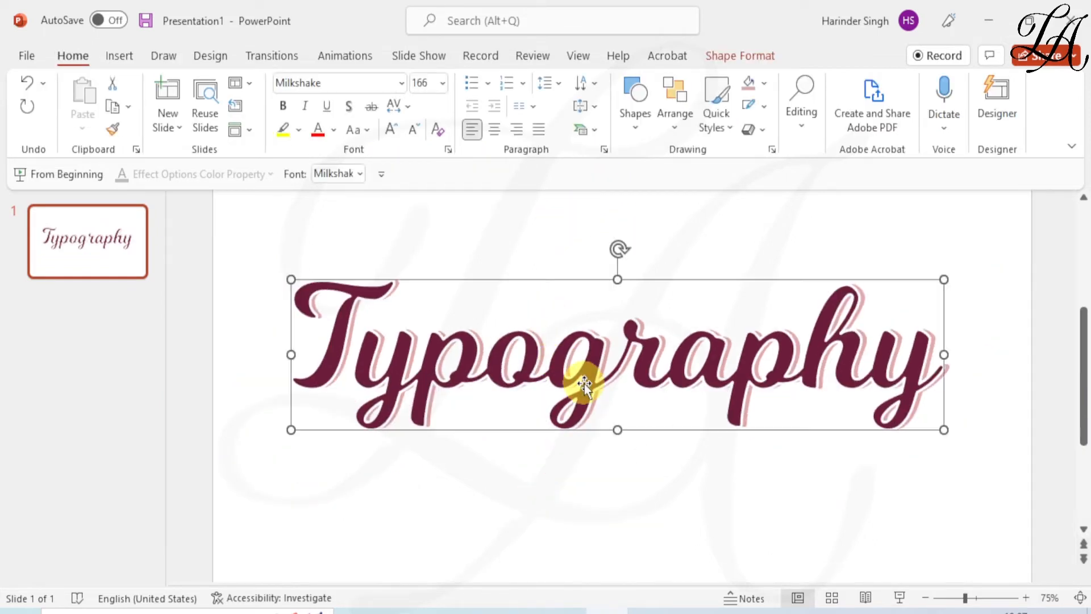
key(ctrl+d)
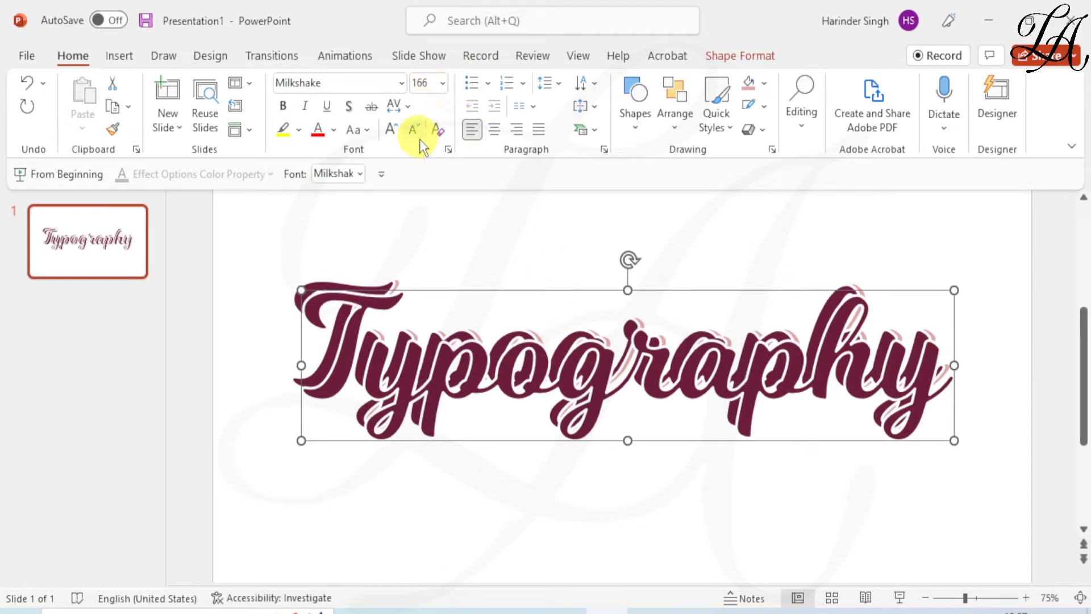
drag(521, 299, 503, 283)
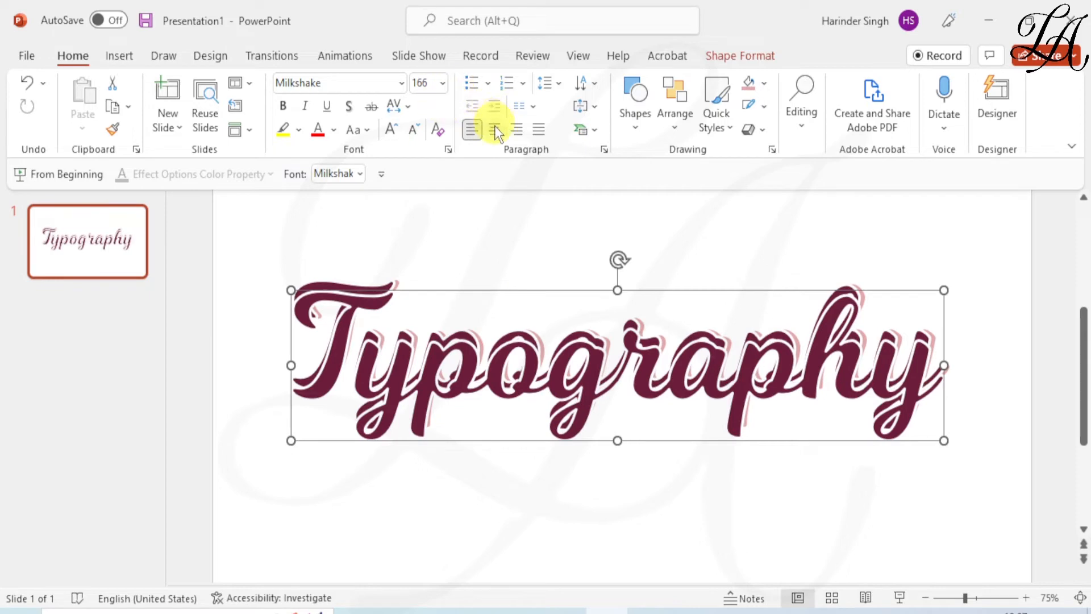
Remove the outline from the new maroon copy and shift it slightly upwards over the outlined lettering
click(739, 55)
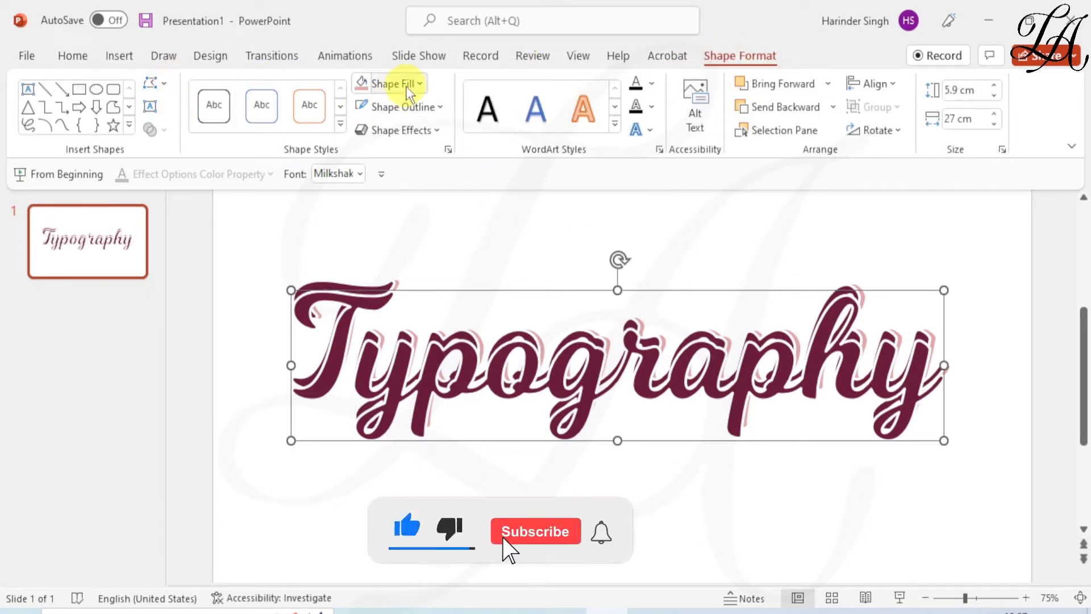
click(428, 108)
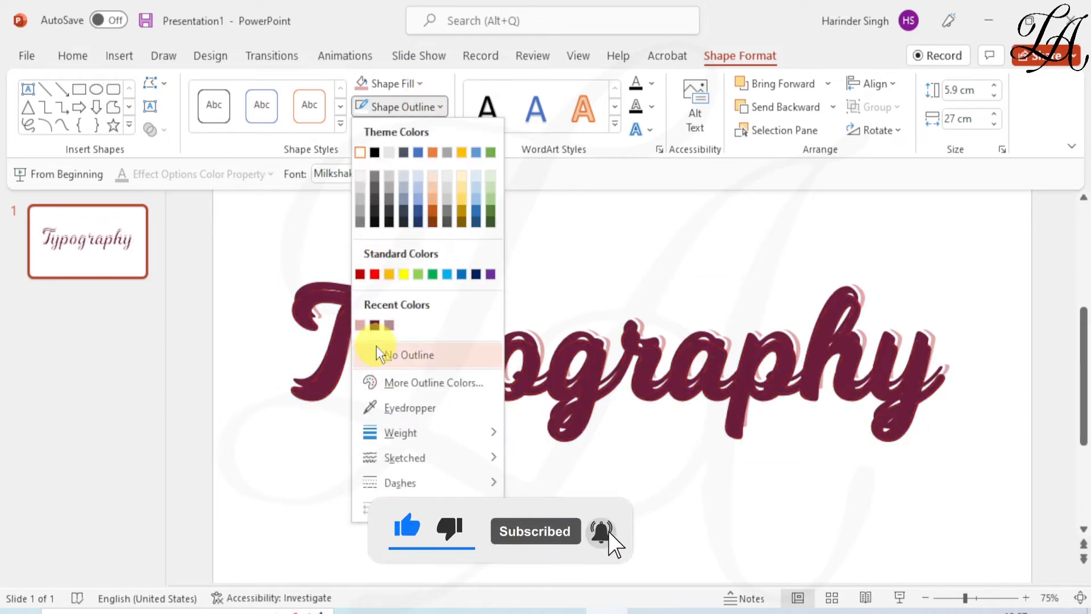
click(377, 348)
click(405, 290)
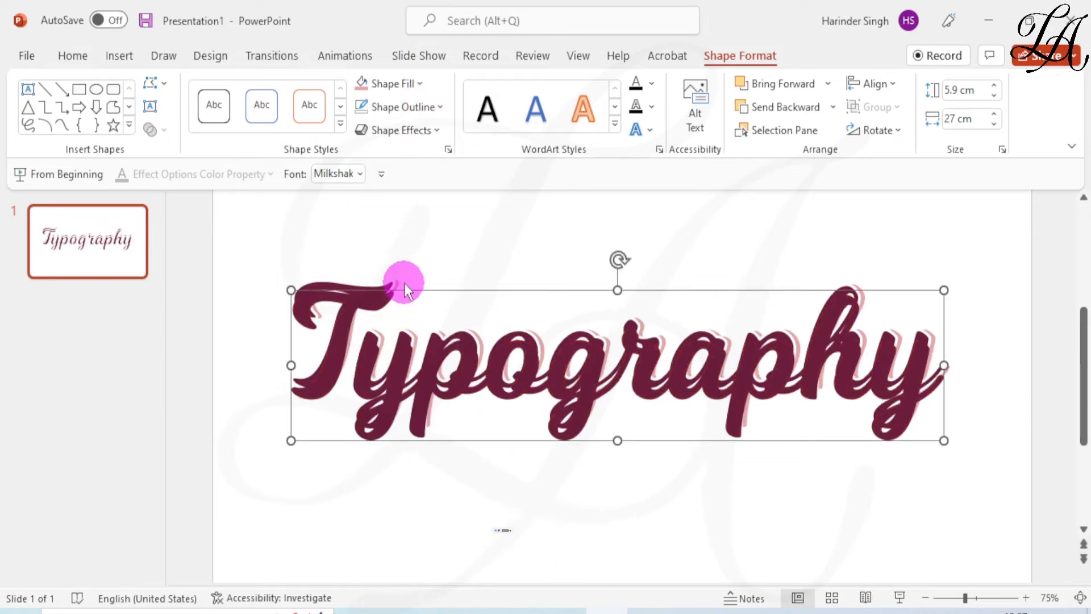
drag(404, 271, 404, 270)
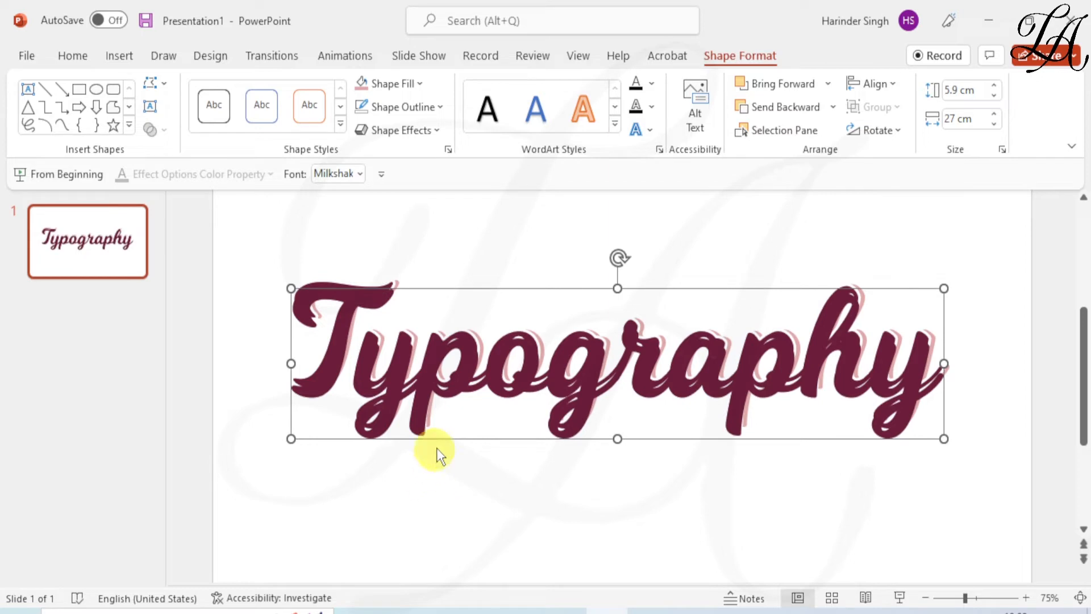
Align all Typography shapes on the slide vertically by their middles
click(878, 500)
key(ctrl+a)
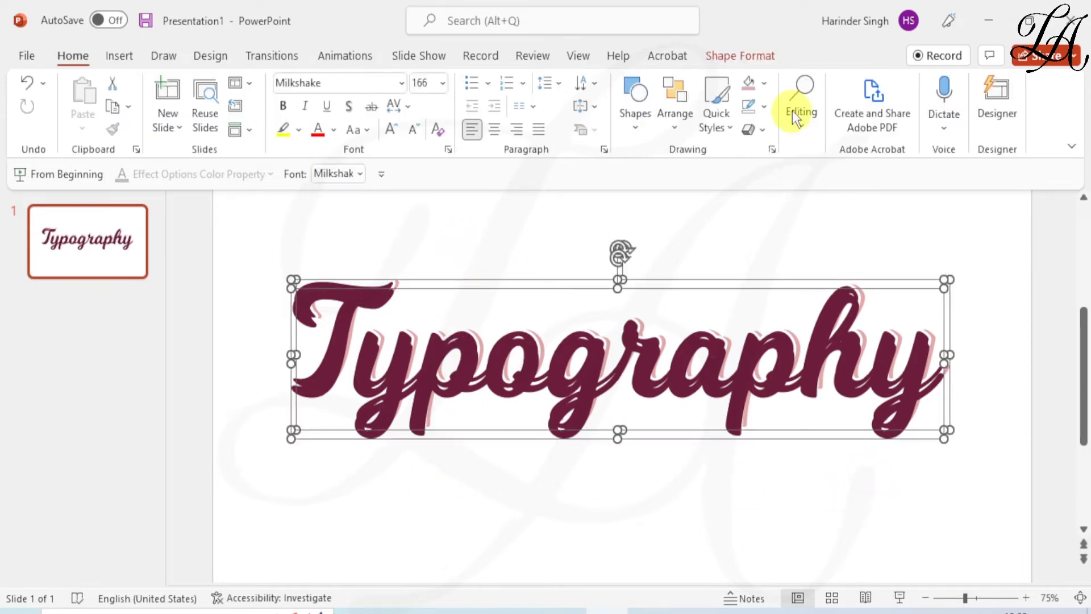
click(739, 56)
click(873, 84)
click(904, 211)
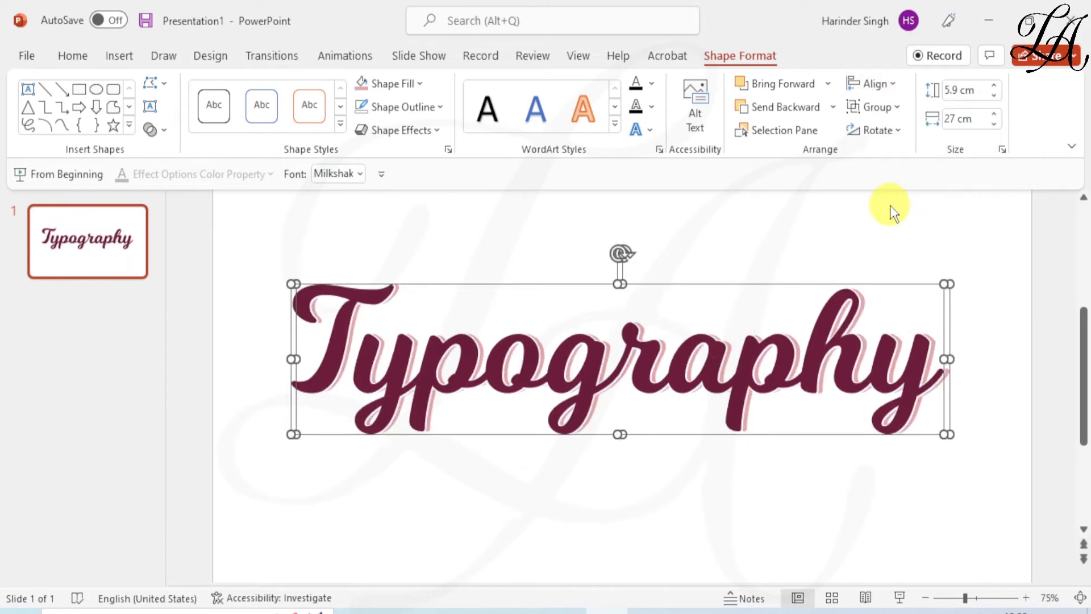
click(810, 201)
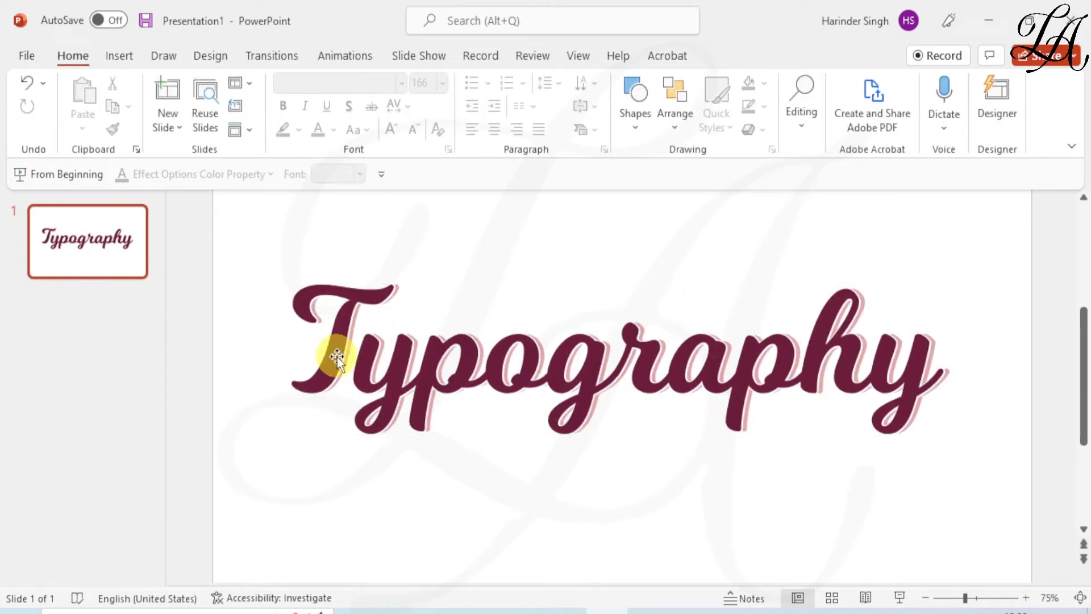
Paste a copy of the pink Typography shape and place it directly below the layered lettering, aligned with its left edge
click(507, 381)
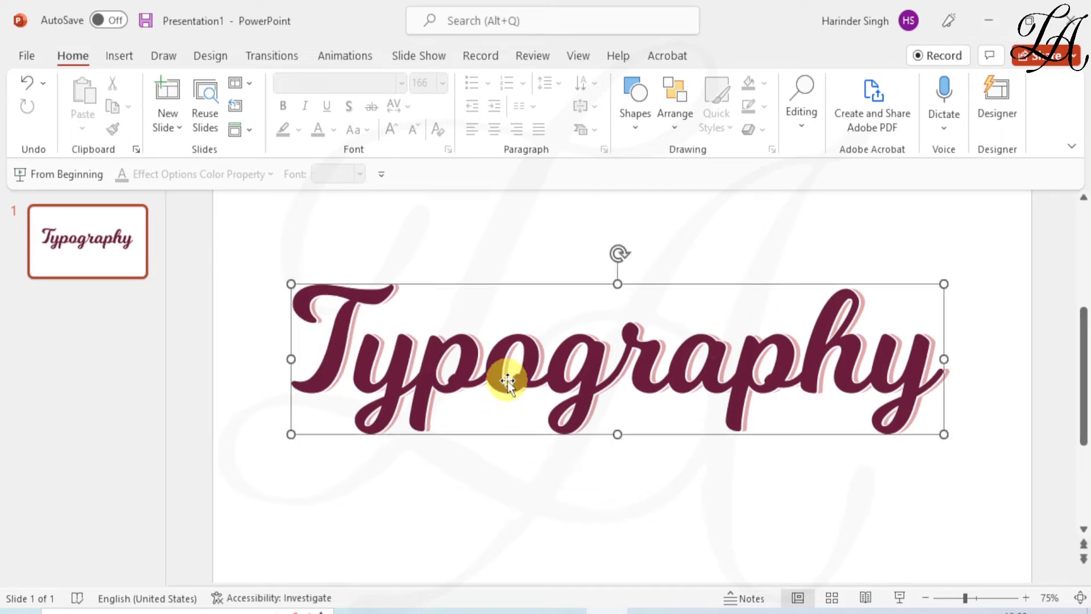
click(499, 474)
key(ctrl+v)
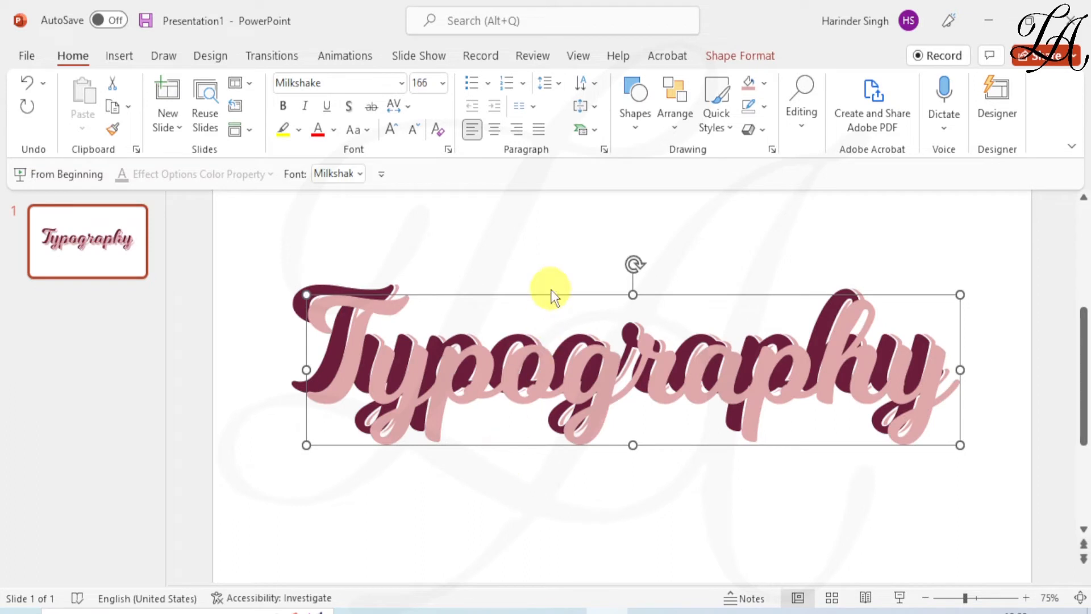
drag(551, 294, 530, 437)
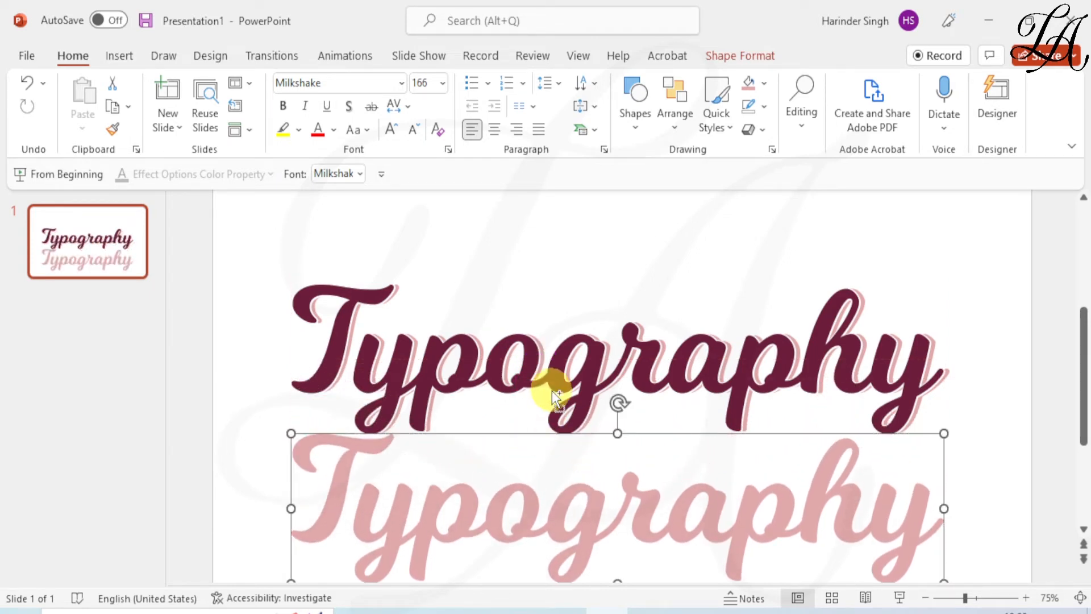
Duplicate the lower pink Typography shape and fill the duplicate with the recent dark maroon colour
key(ctrl+d)
drag(560, 419, 577, 281)
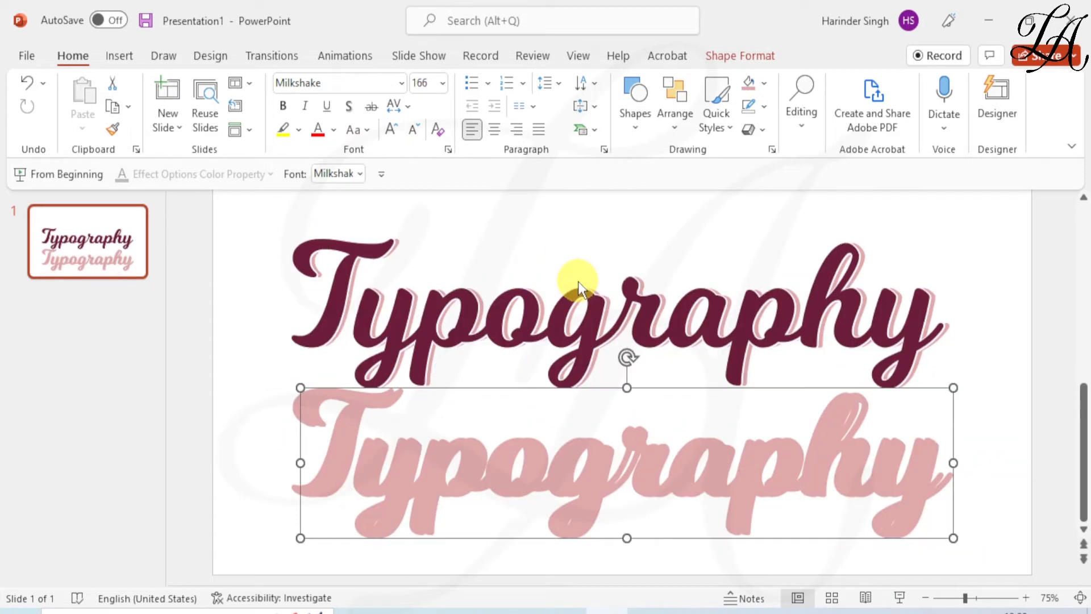
click(720, 56)
click(422, 86)
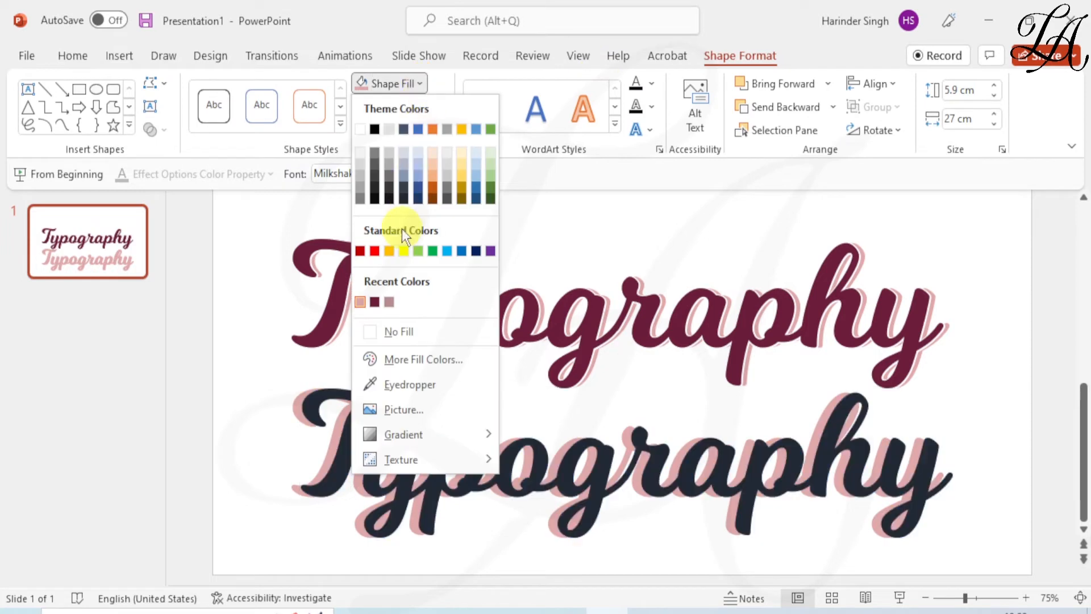
click(373, 302)
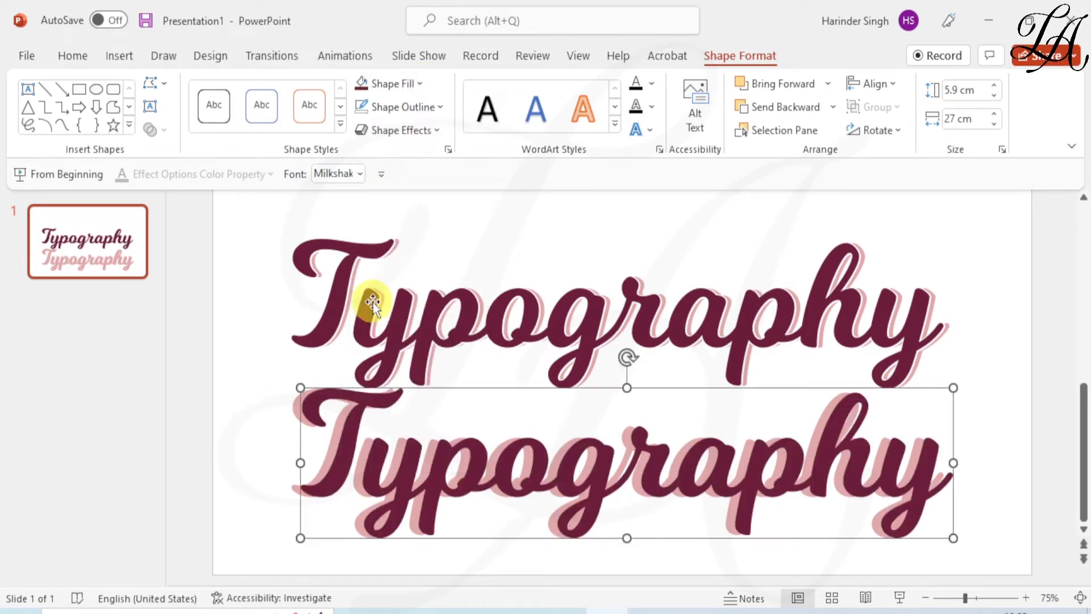
Move the lower maroon copy slightly left over the pink one, leaving a thin pink edge along the letters' left sides
click(255, 390)
click(381, 395)
scroll(378, 392, up, 5)
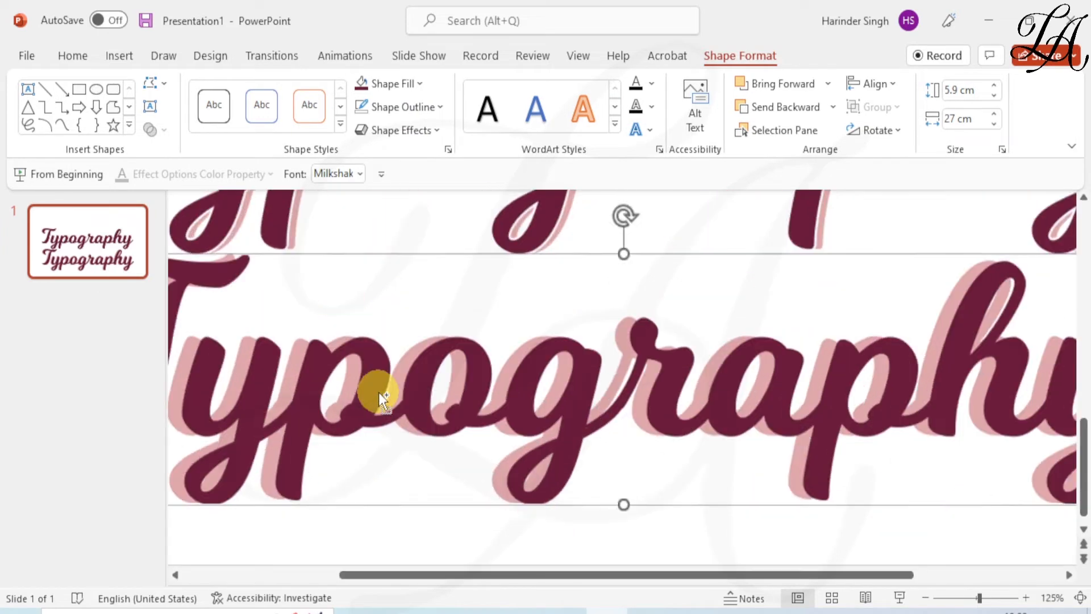
click(426, 252)
drag(420, 252, 414, 275)
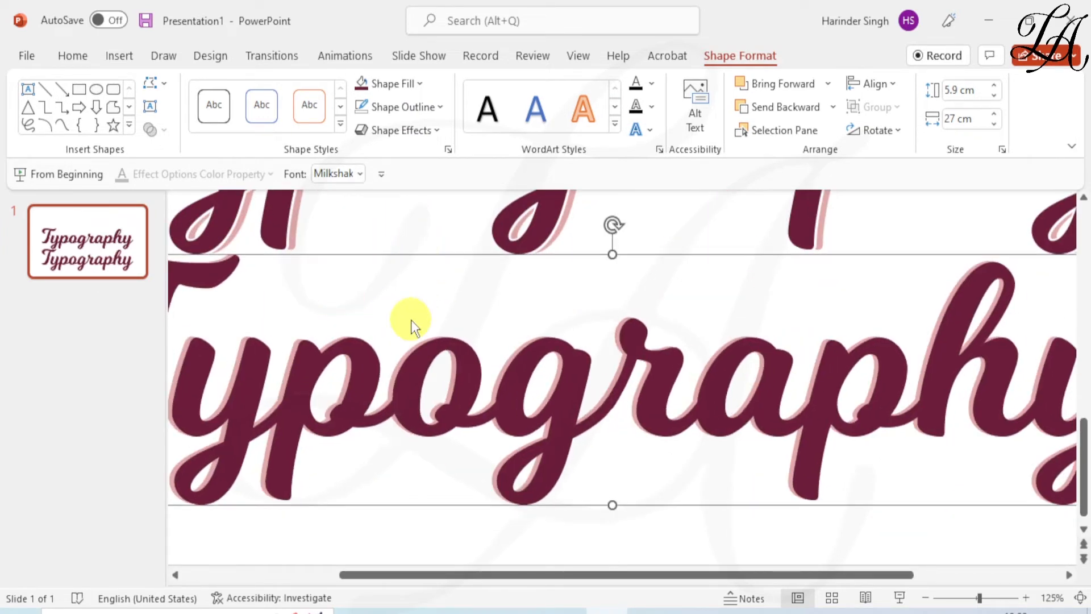
scroll(411, 320, down, 5)
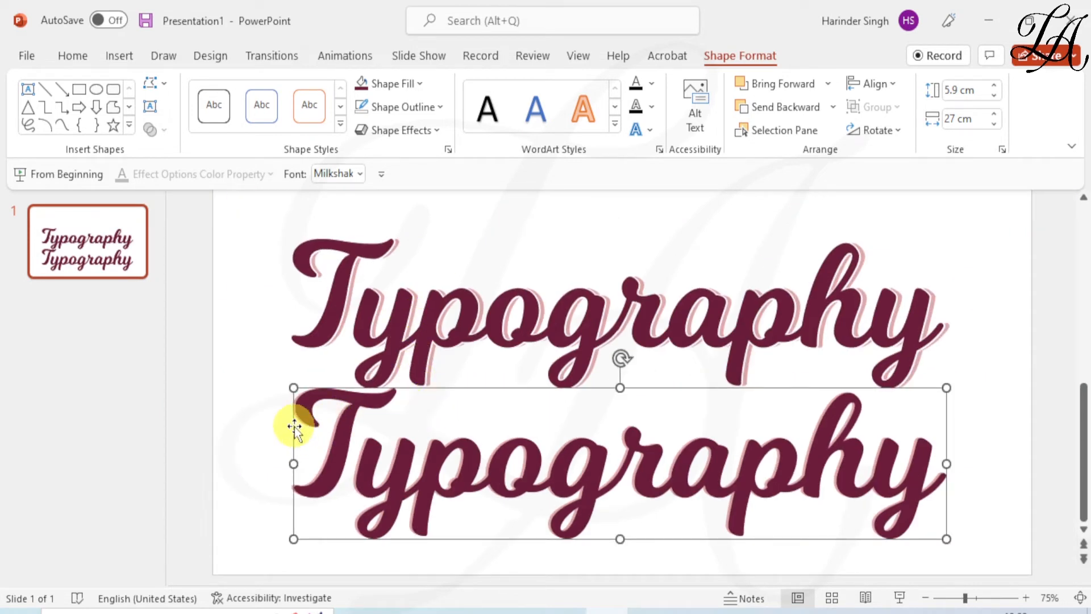
Subtract the lower maroon Typography shape from the pink one beneath it to leave thin pink edge strips
click(288, 405)
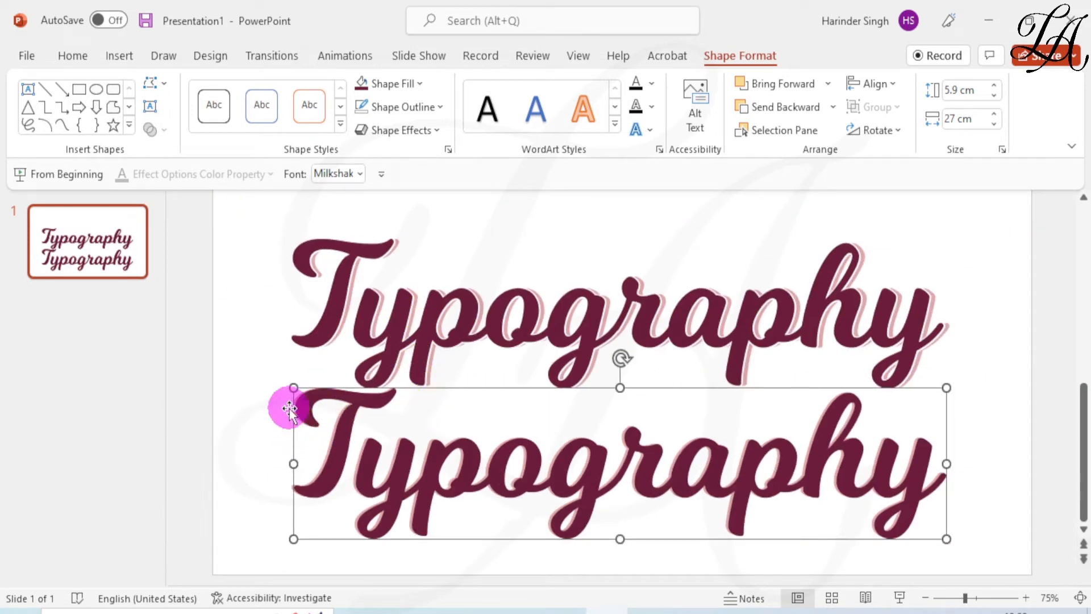
click(266, 414)
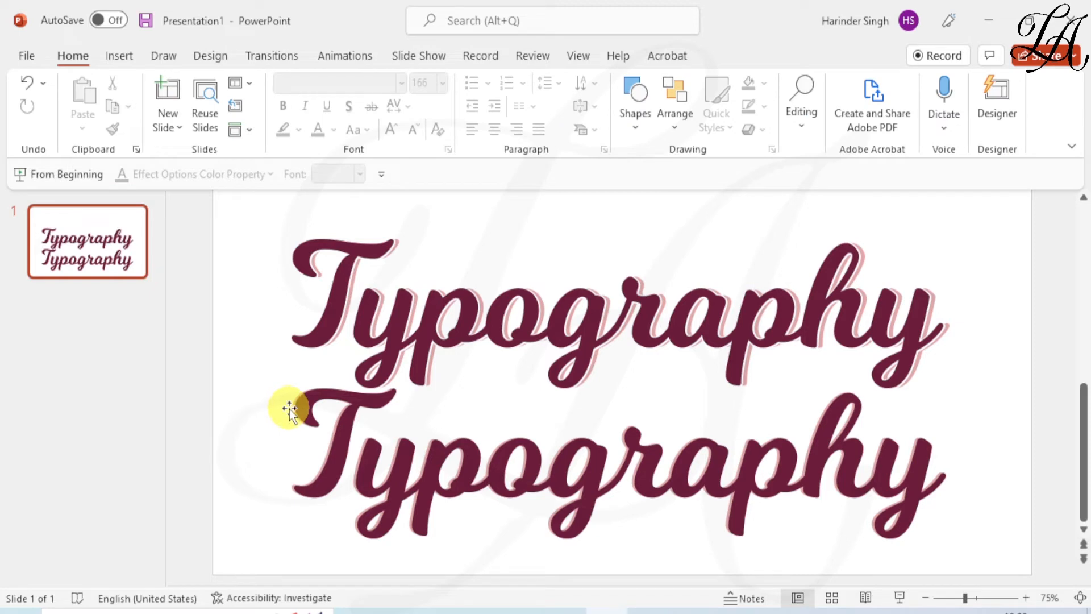
click(289, 408)
shift+click(357, 410)
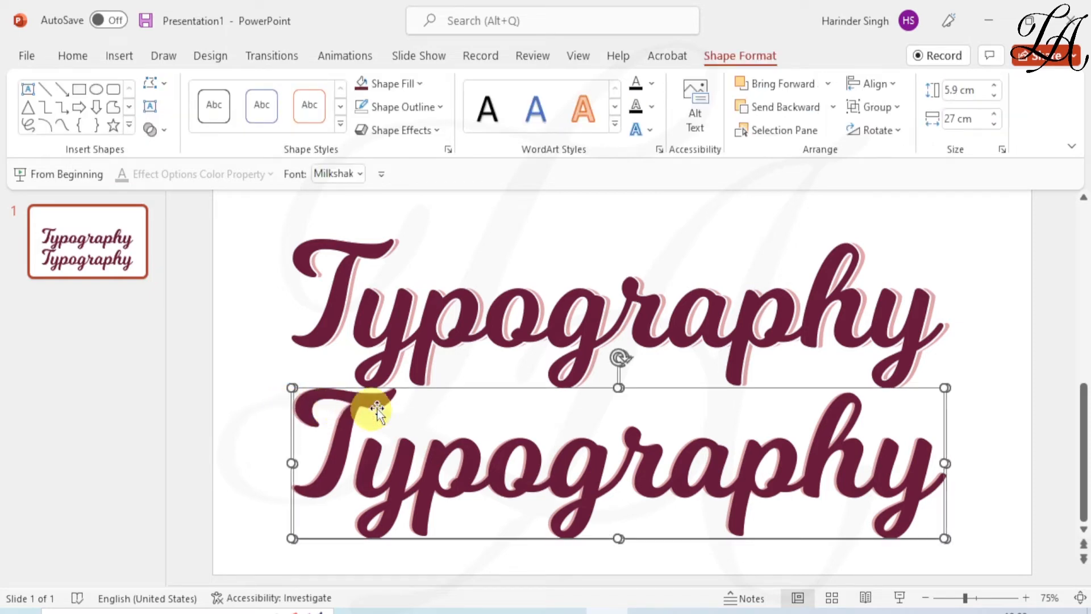
click(162, 134)
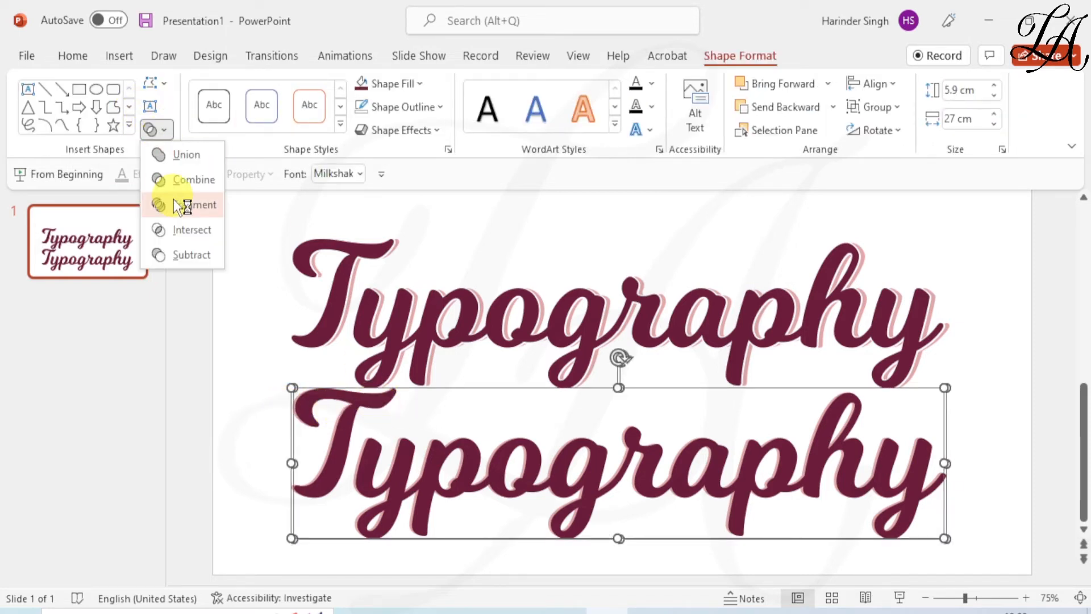
click(190, 253)
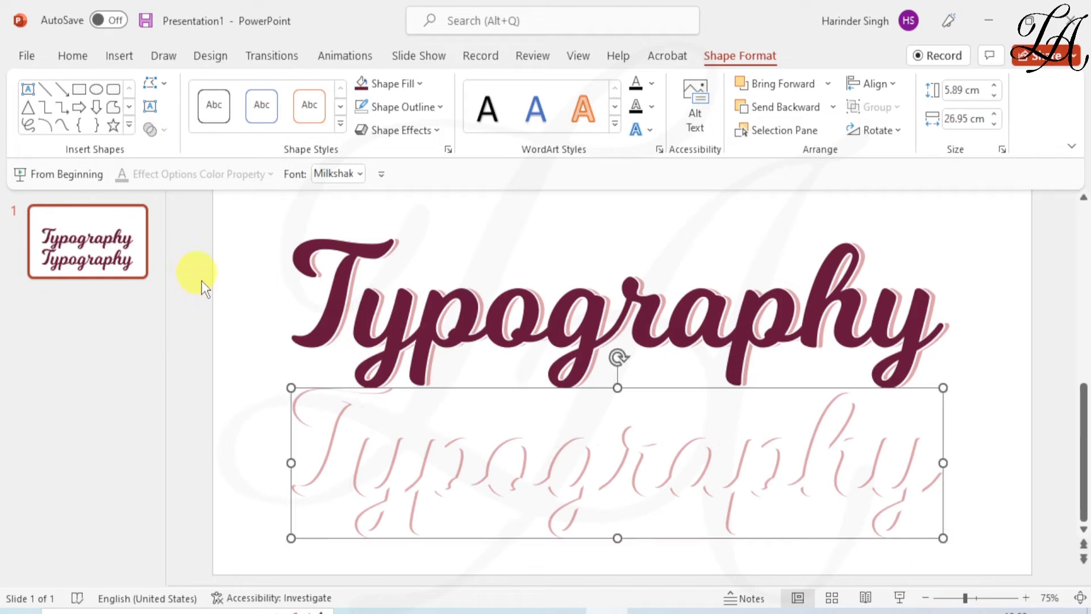
Nudge the thin pink strips slightly right and align all shapes by their middles so the strips overlay the lettering
click(340, 387)
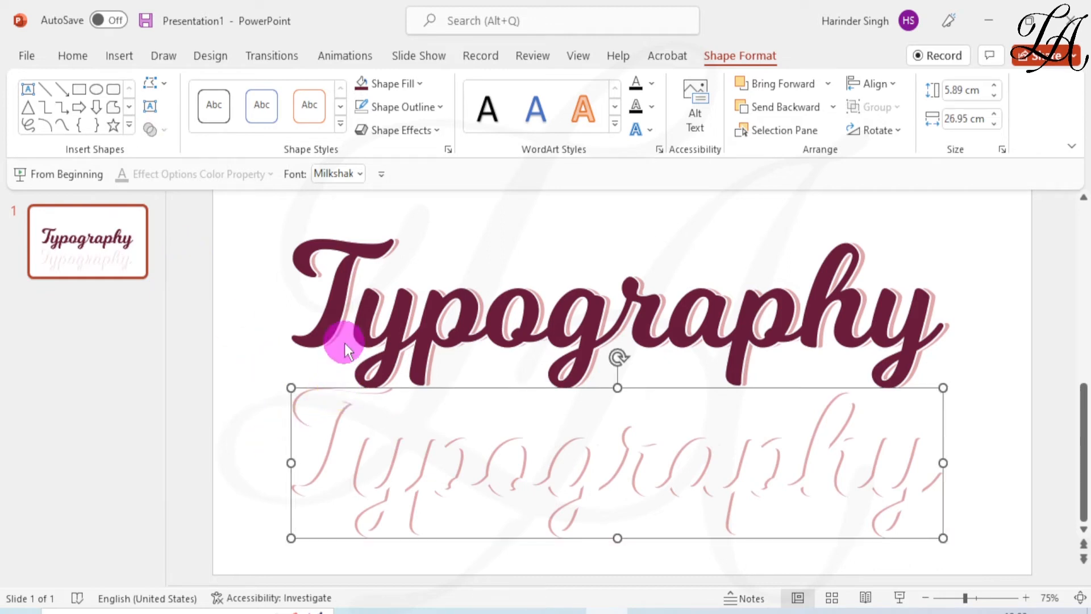
key(ctrl+Right)
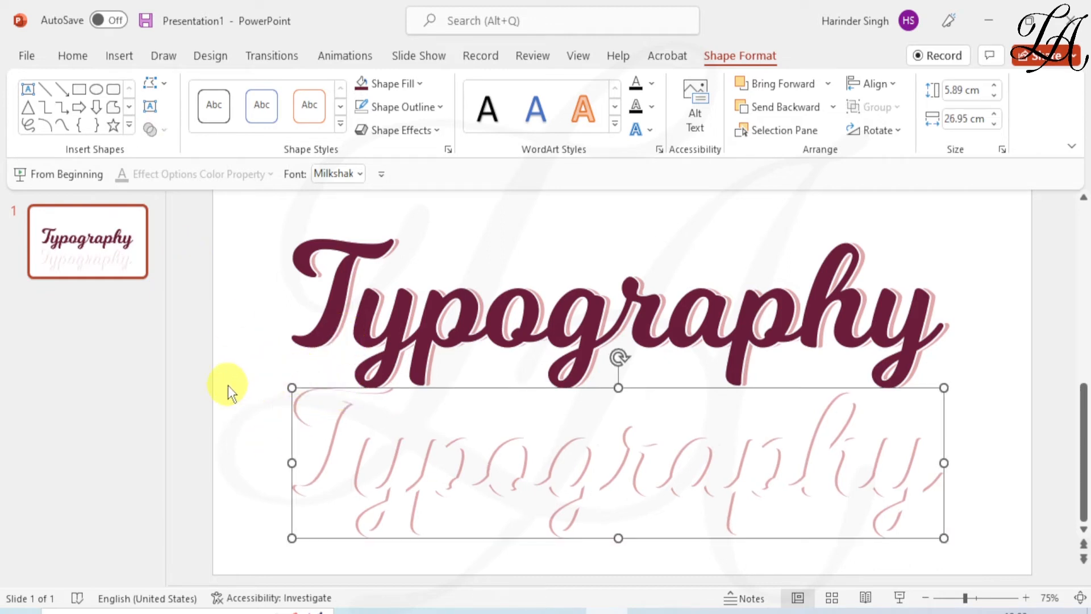
key(ctrl+a)
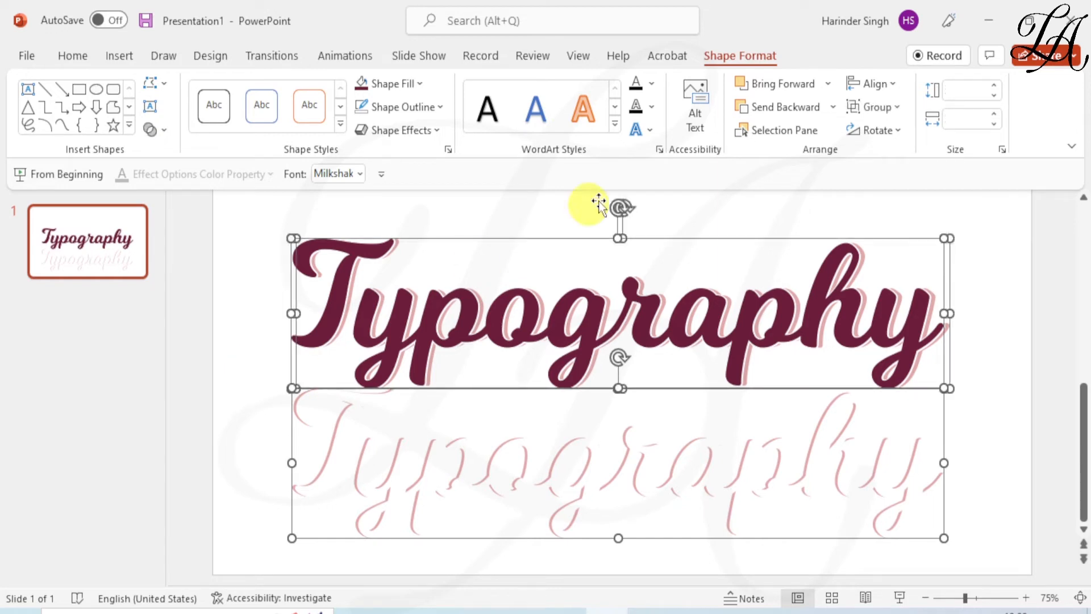
click(878, 84)
click(893, 212)
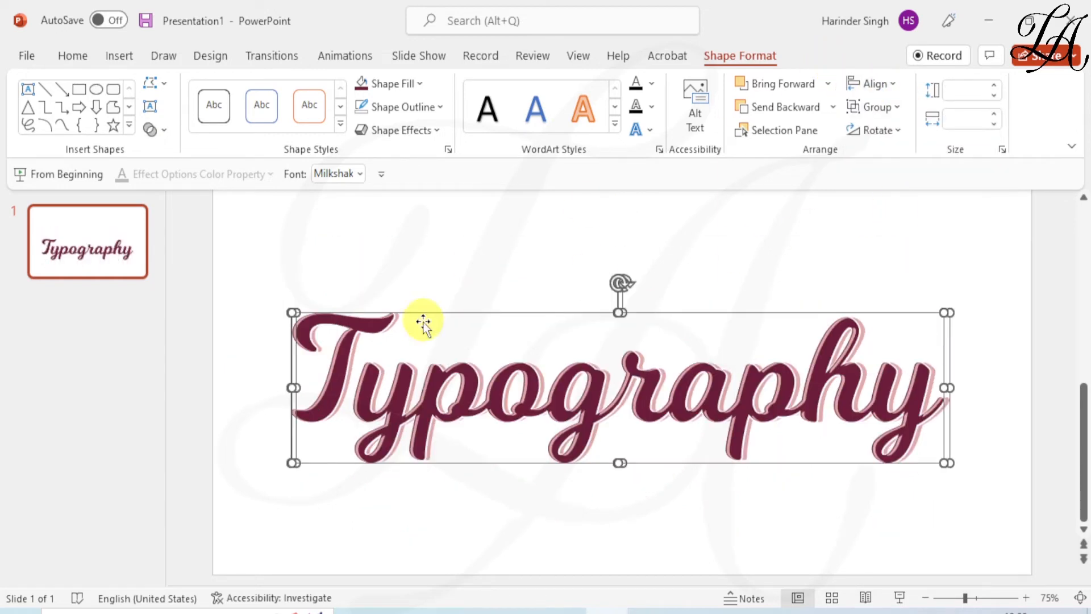
Fine-tune the position of the thin pink strips over the maroon Typography lettering
scroll(310, 340, up, 7)
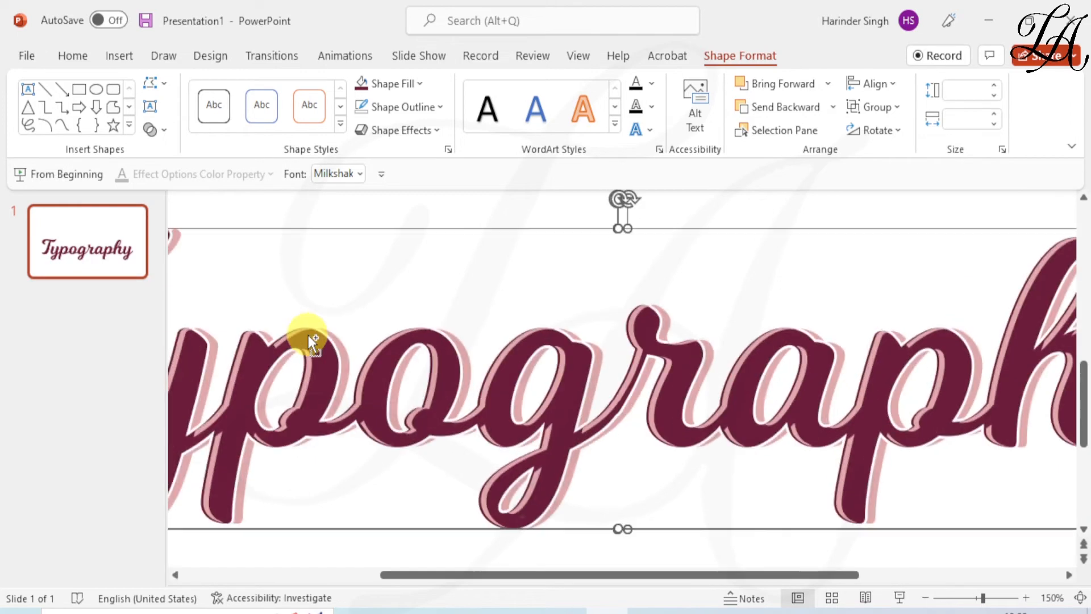
click(445, 212)
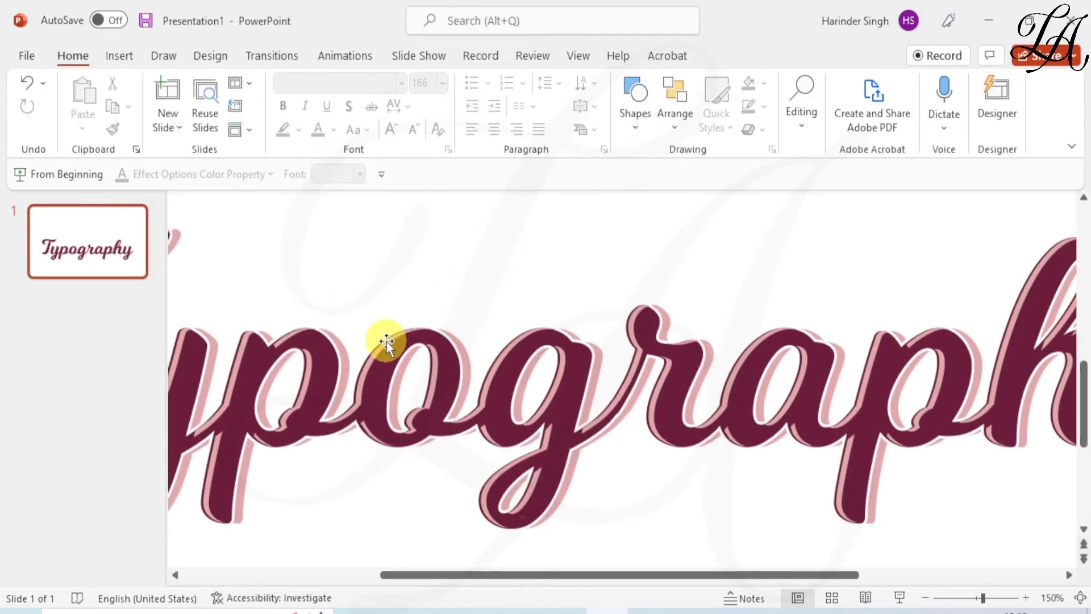
click(426, 257)
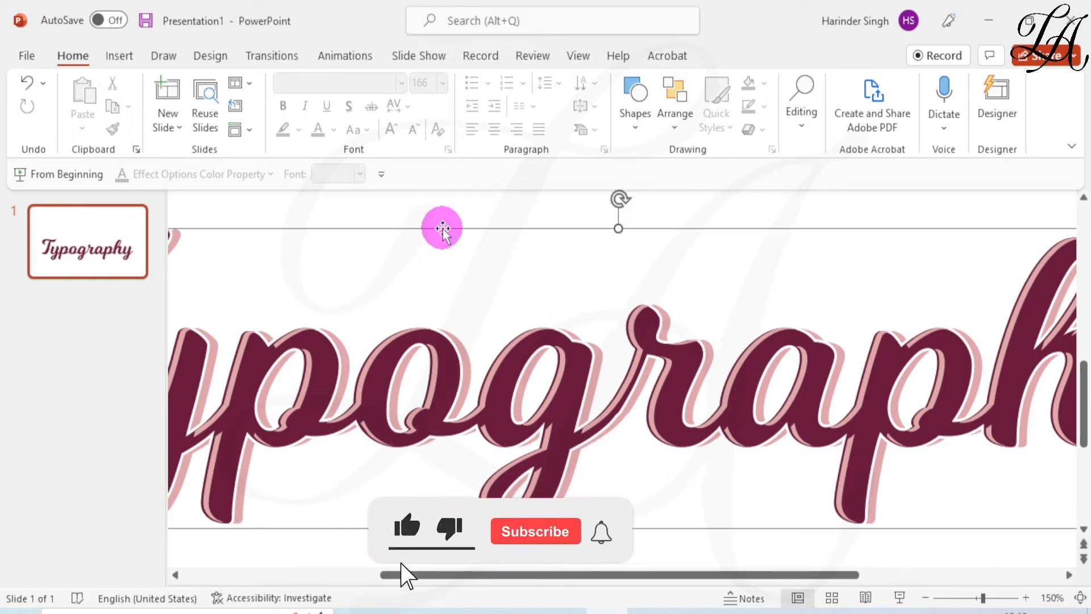
scroll(435, 228, down, 2)
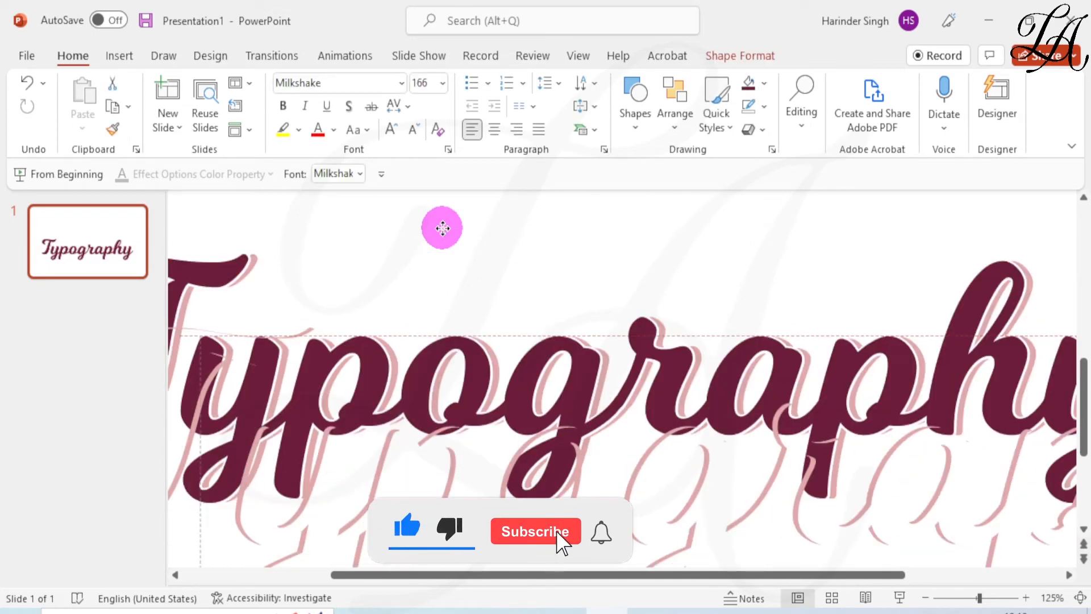
click(448, 261)
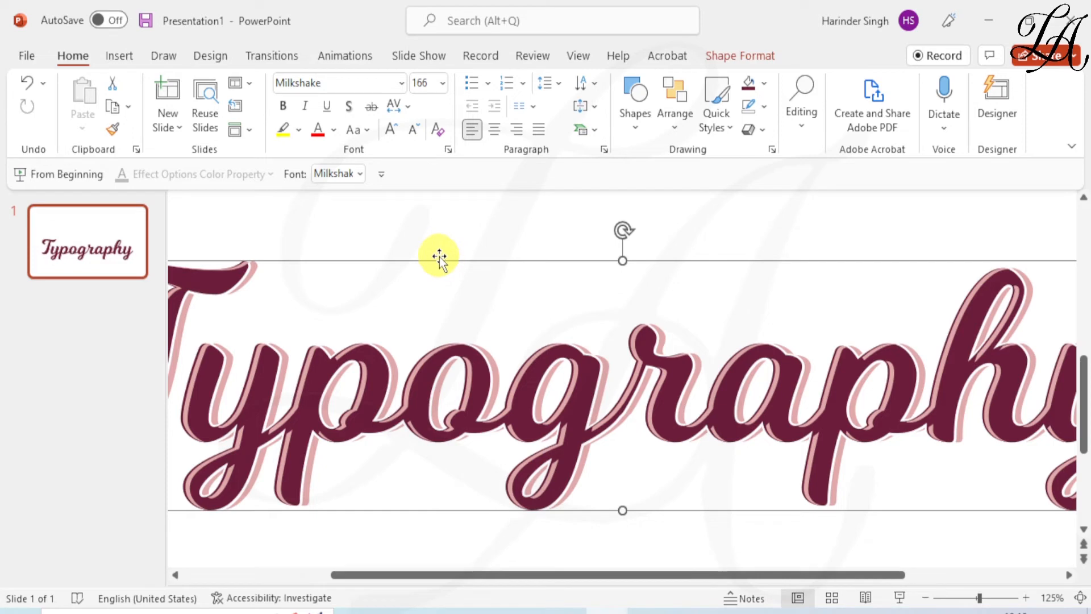
drag(439, 257, 439, 253)
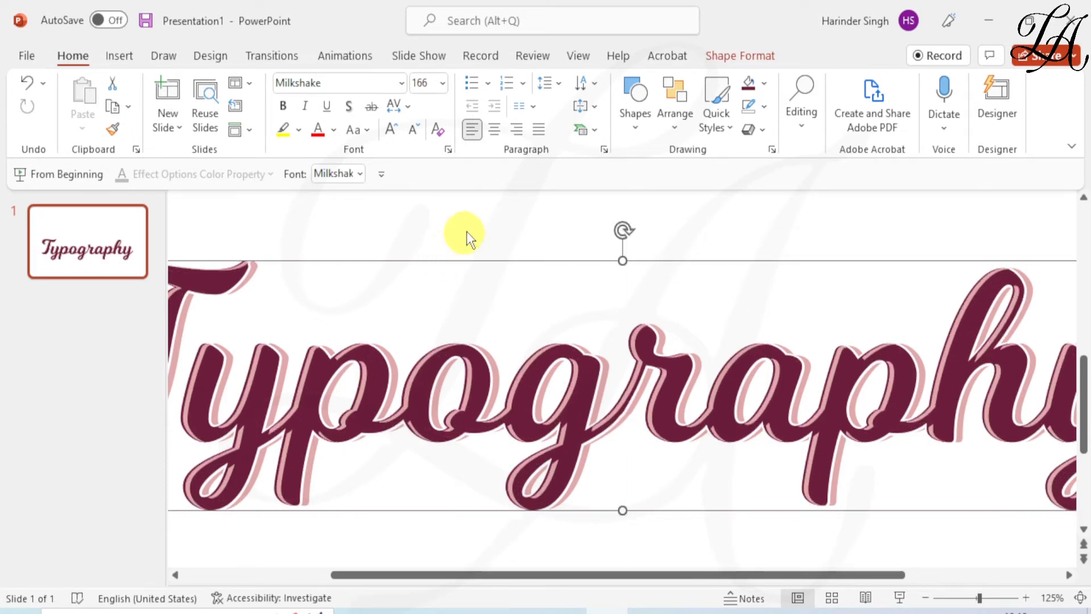
click(462, 240)
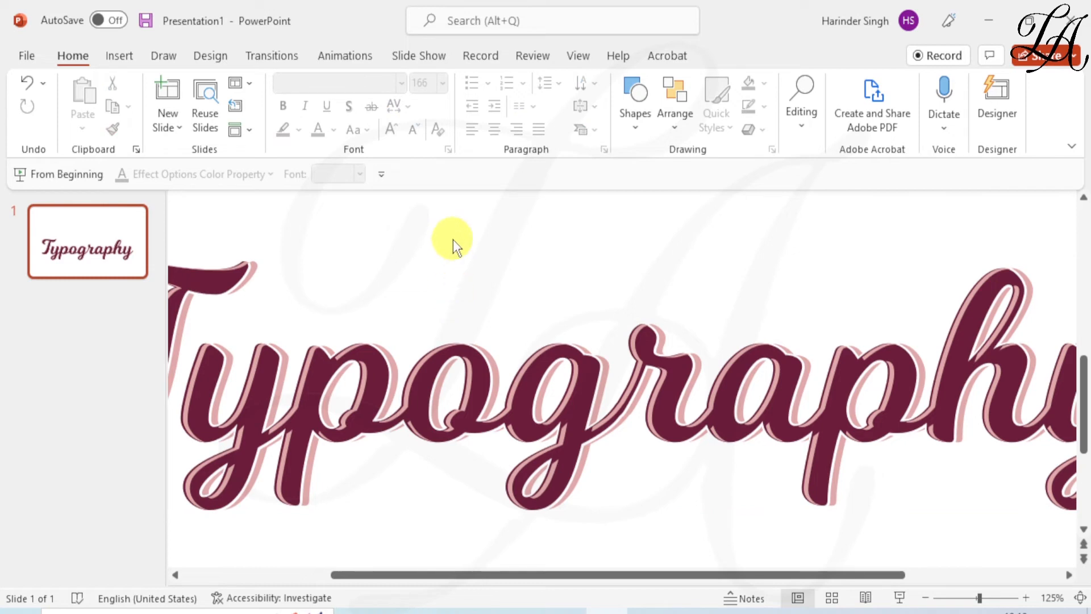
Select all the Typography layers and move them up together to about the middle of the slide
scroll(452, 243, down, 5)
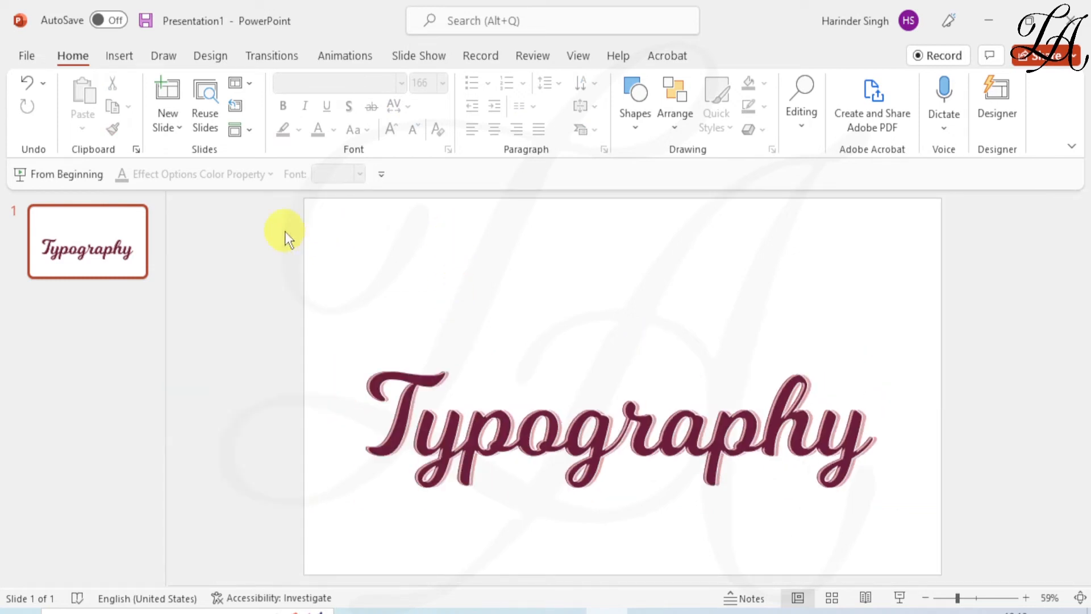
drag(285, 230, 987, 580)
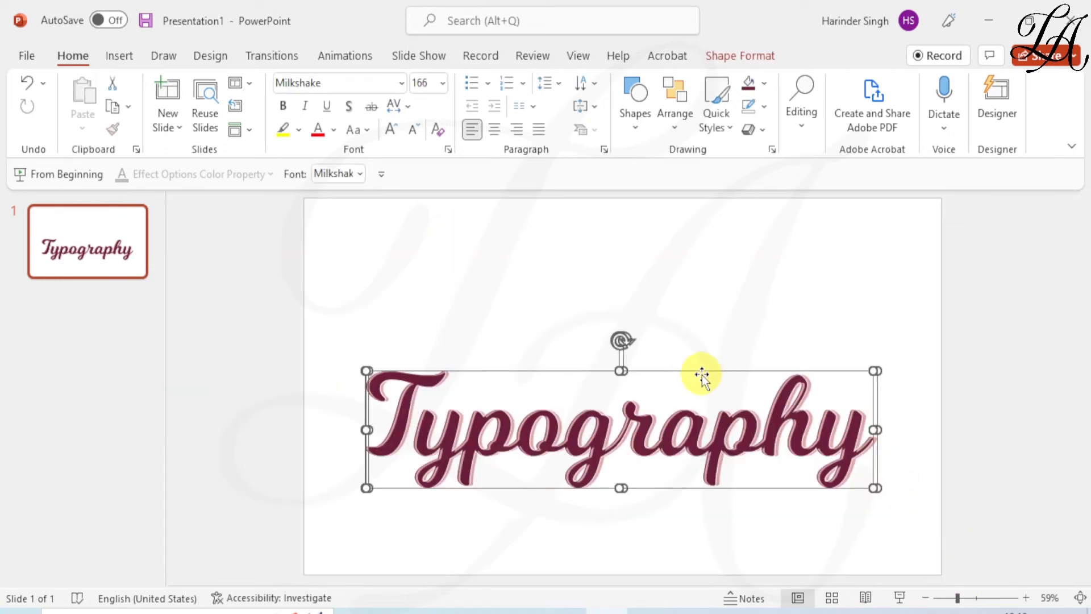
drag(700, 371, 709, 310)
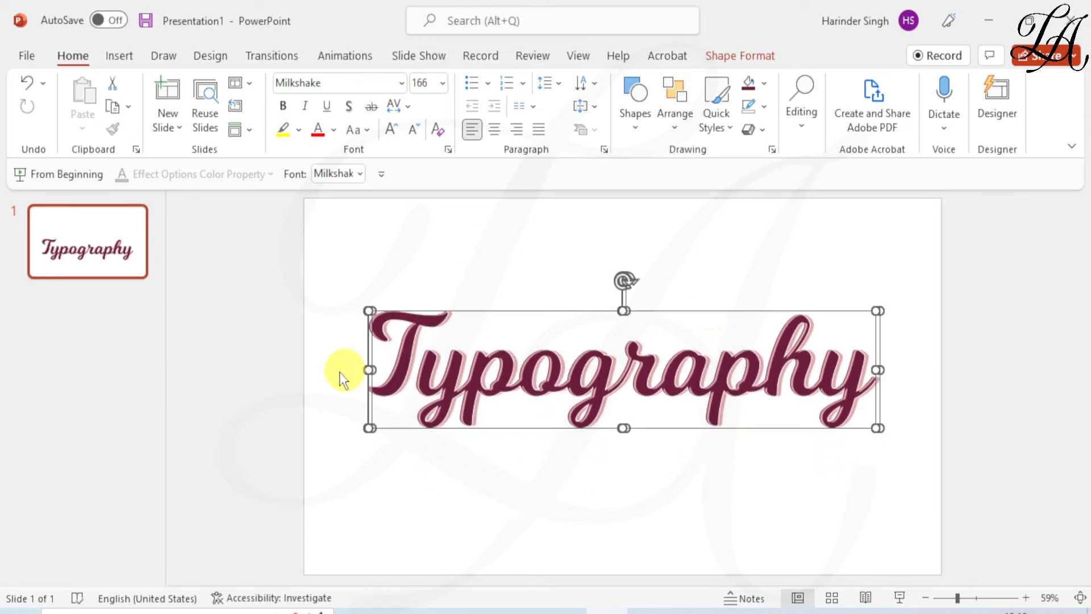
click(291, 344)
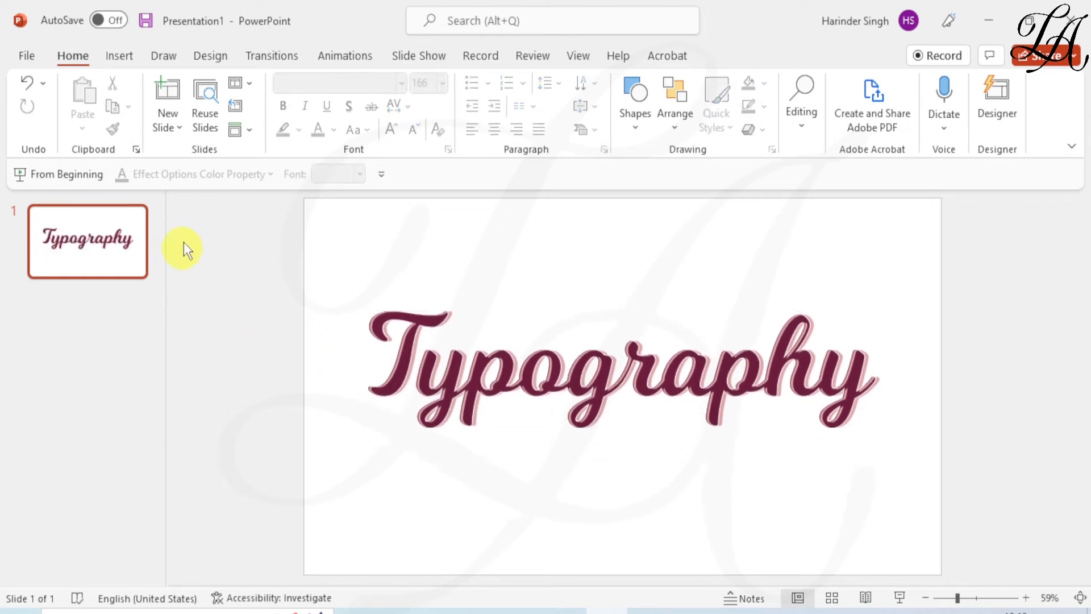
Add a second slide and delete its title and content placeholders
click(629, 98)
click(342, 226)
key(ctrl+a)
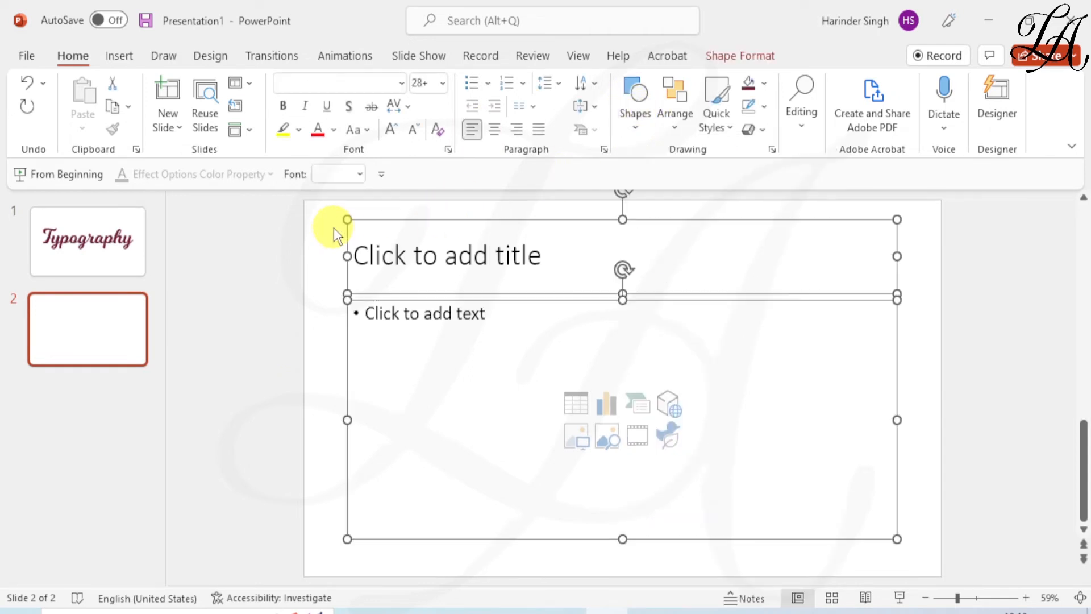
key(Delete)
Draw a rectangle about 28.67 cm wide along the top of slide 2 and set its height to 0.03 cm
click(635, 97)
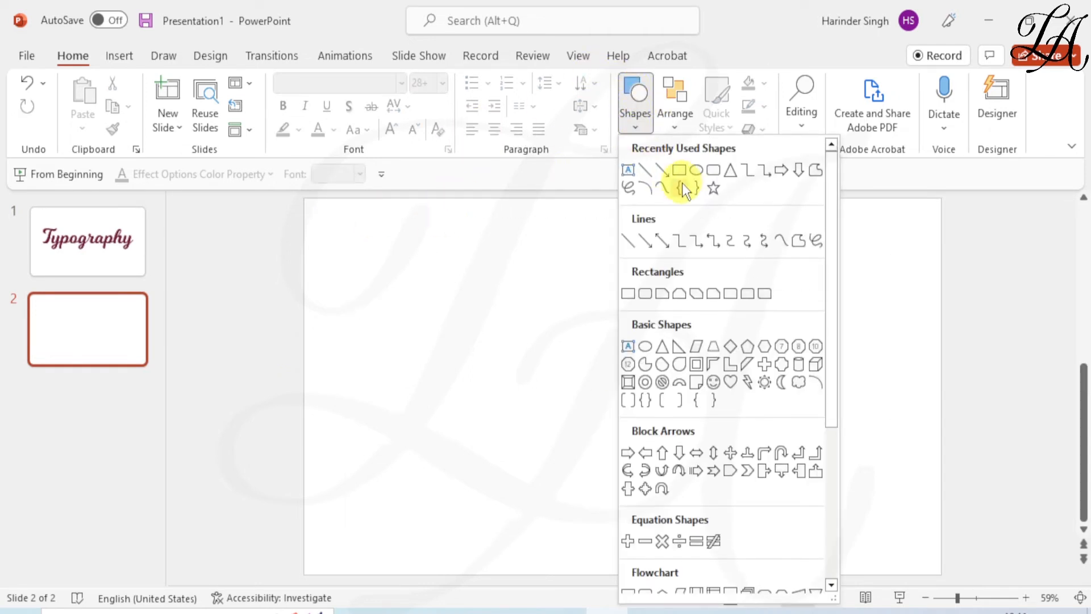
click(643, 169)
drag(340, 208, 880, 211)
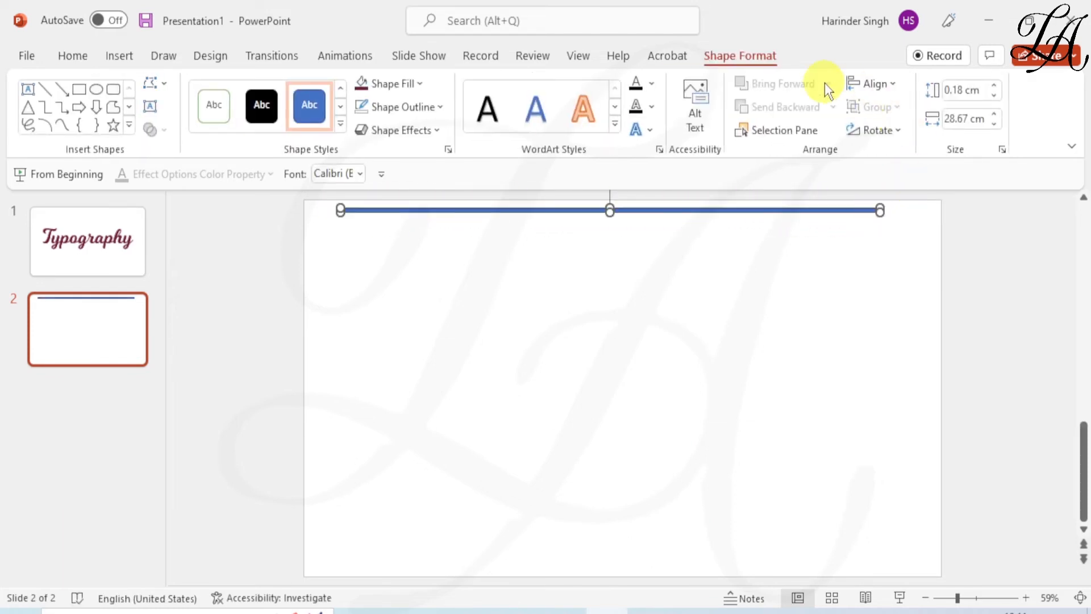
click(966, 91)
text(0.)
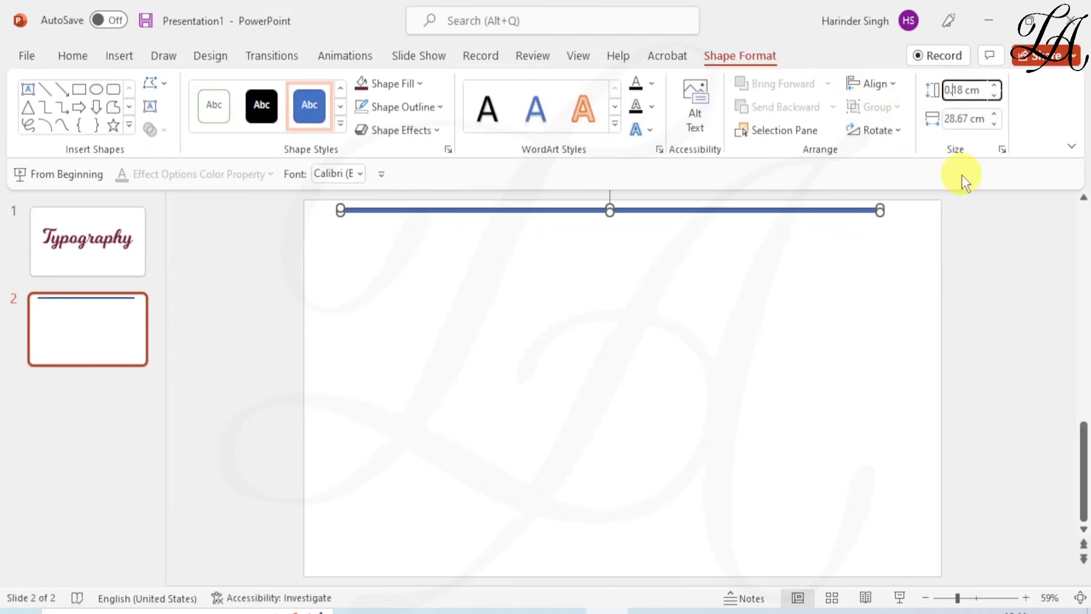
text(03)
key(Return)
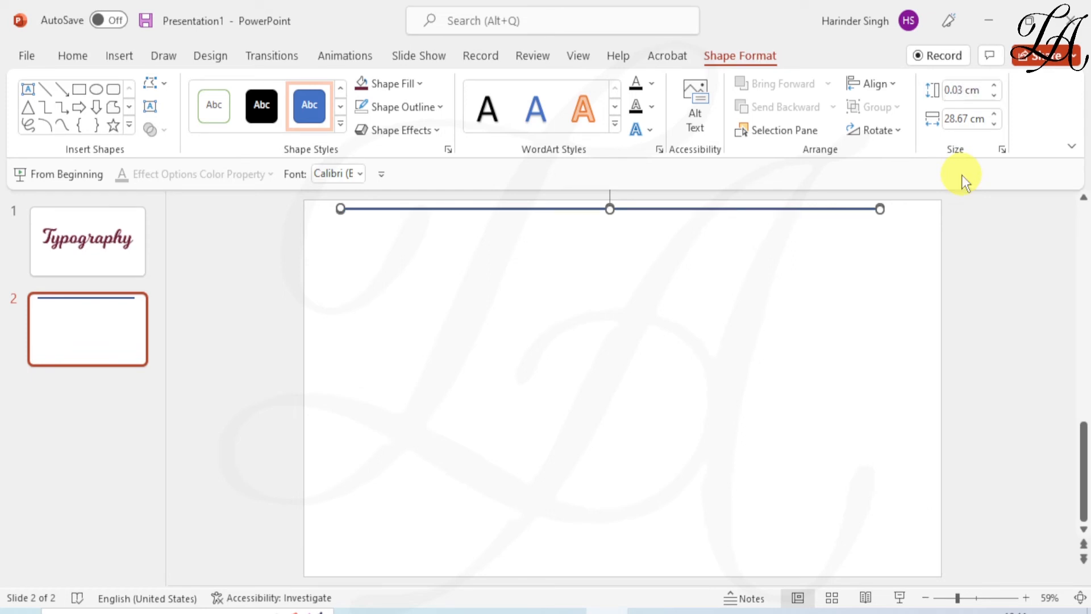
Remove the outline from the thin rectangle on slide 2
click(397, 107)
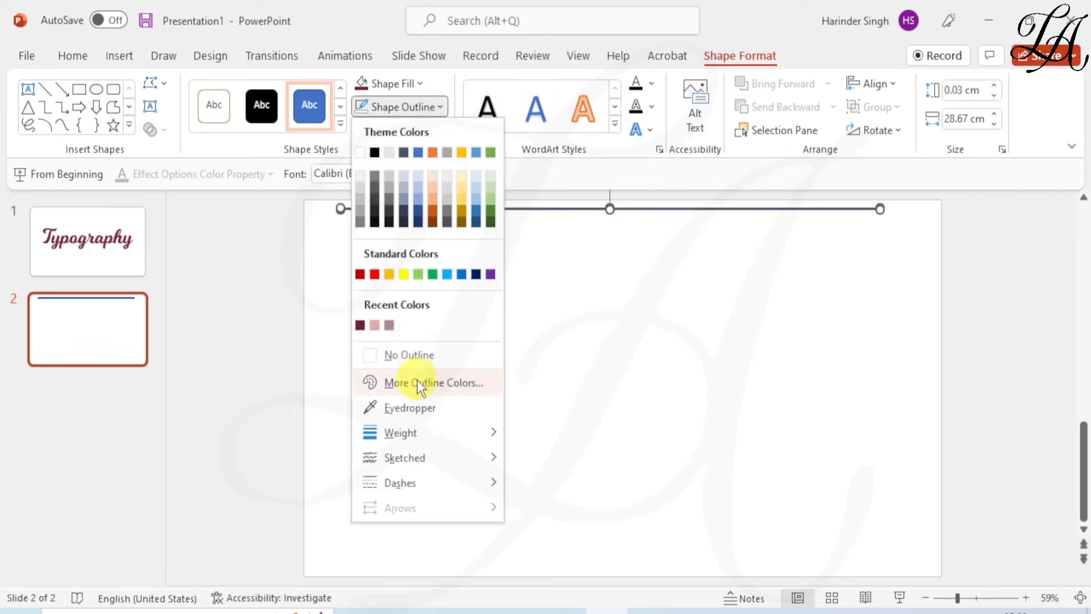
click(461, 320)
click(509, 264)
Duplicate the thin blue bar and place the copy just below the original with a narrow gap
scroll(514, 257, up, 10)
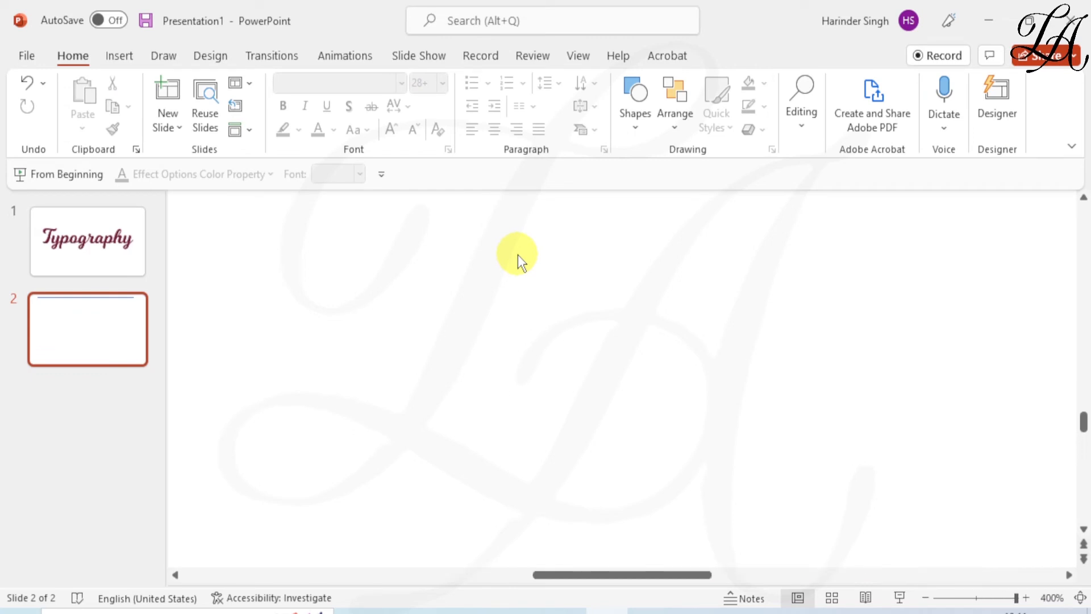
drag(1083, 407, 1084, 241)
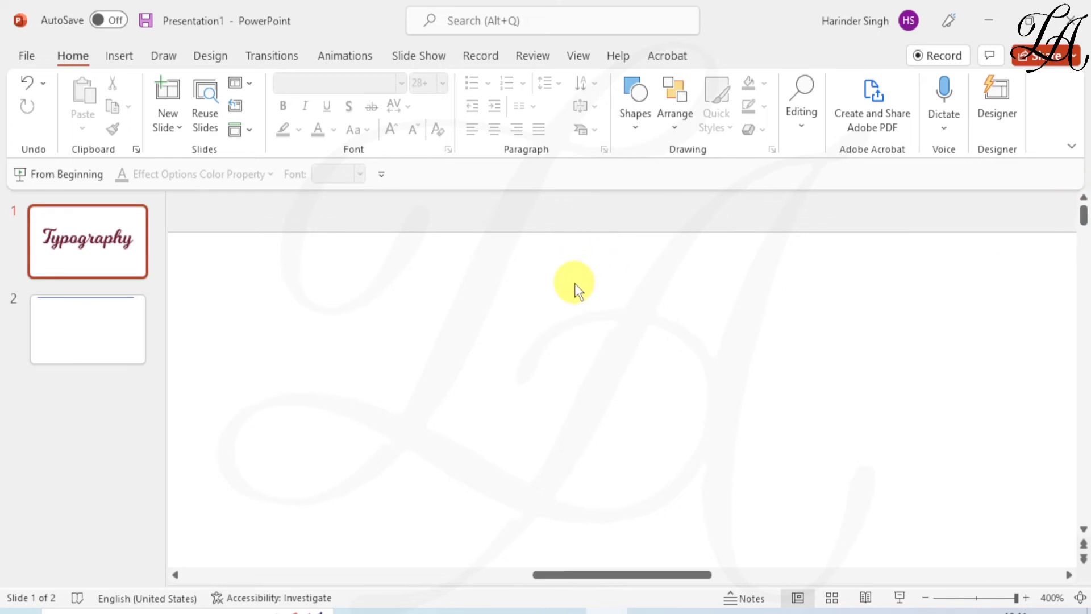
scroll(575, 283, down, 5)
click(90, 339)
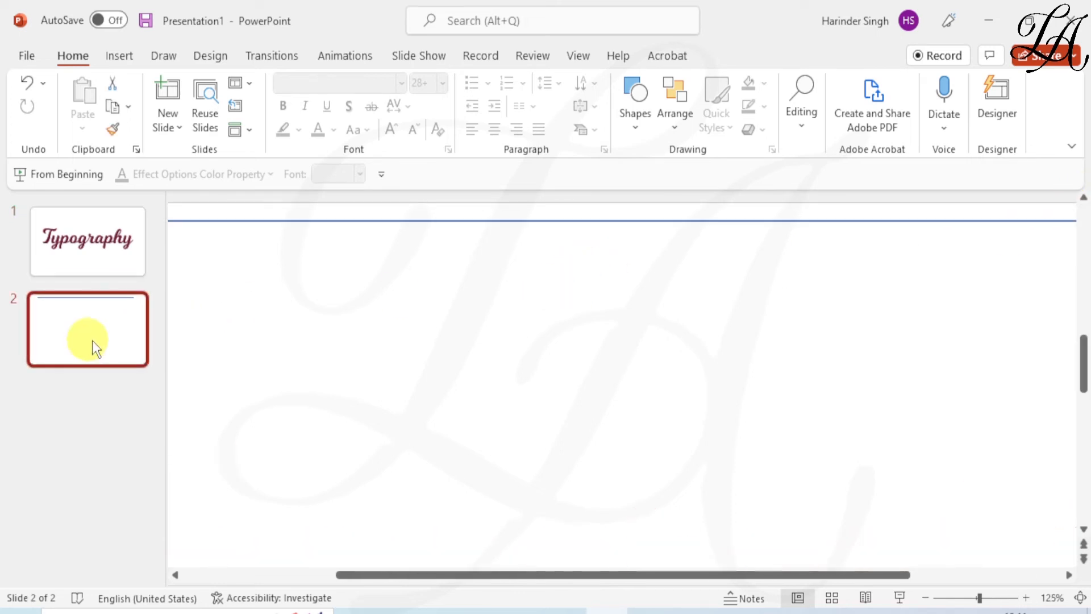
click(541, 221)
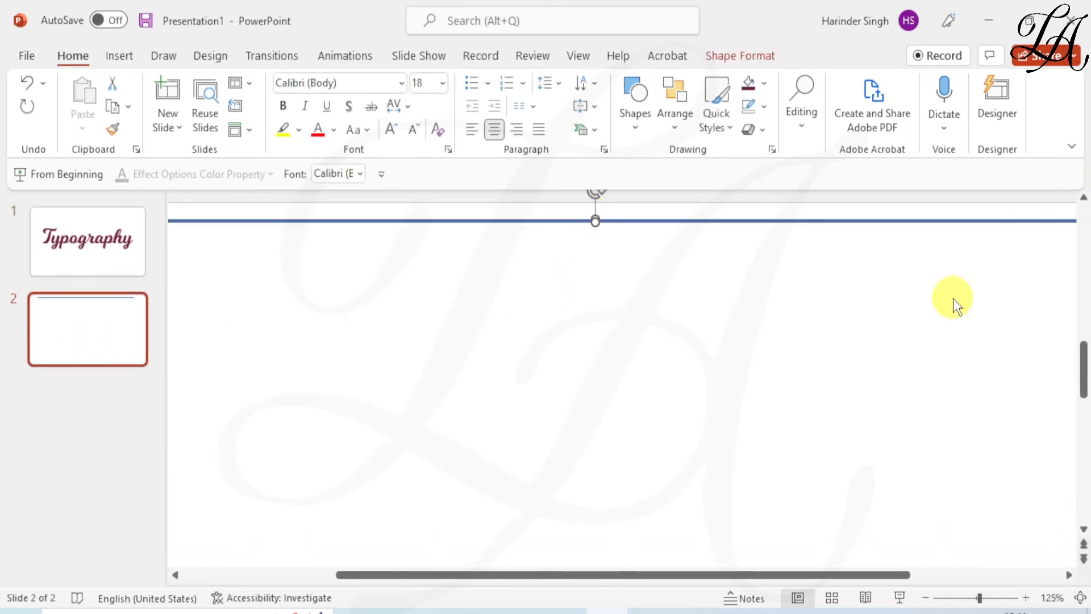
scroll(620, 275, up, 6)
scroll(619, 275, down, 2)
click(658, 316)
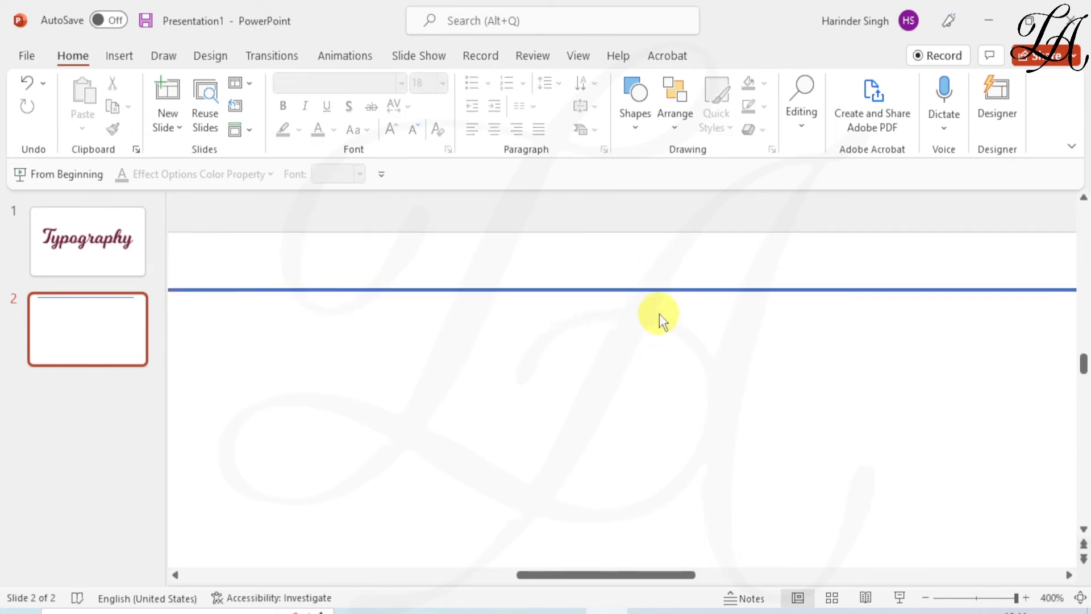
click(656, 290)
key(ctrl+d)
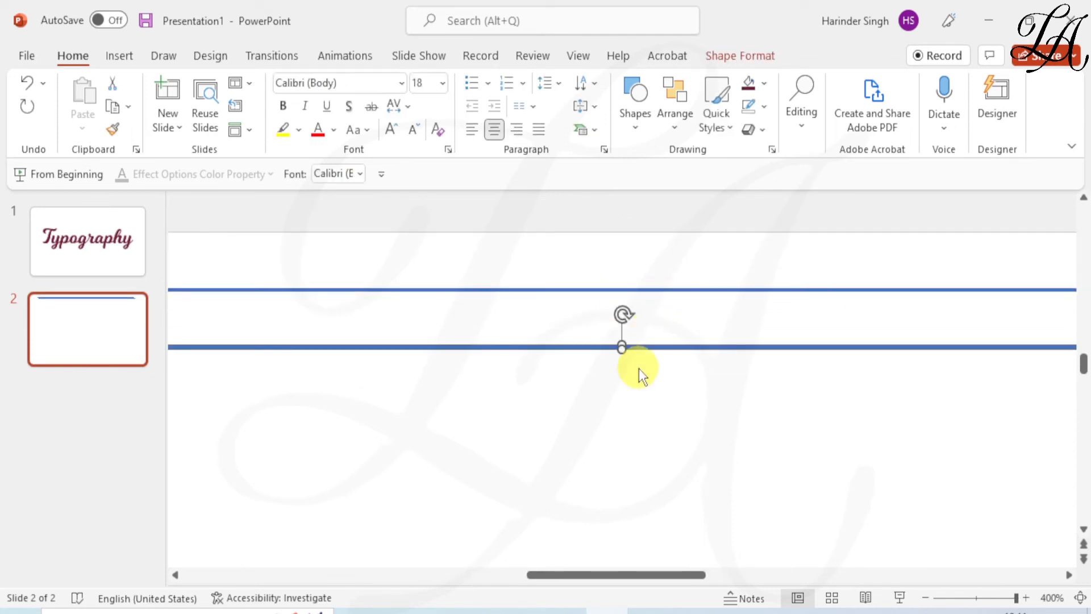
click(643, 345)
drag(642, 345, 627, 299)
Repeat the offset duplication until evenly spaced thin bars cover about the slide's full height
key(ctrl+d)
key(ctrl+d)
key(ctrl+d)
key(ctrl+d)
key(ctrl+d)
key(ctrl+d)
key(ctrl+d)
key(ctrl+d)
key(ctrl+d)
key(ctrl+d)
key(ctrl+d)
key(ctrl+d)
key(ctrl+d)
key(ctrl+d)
key(ctrl+d)
key(ctrl+d)
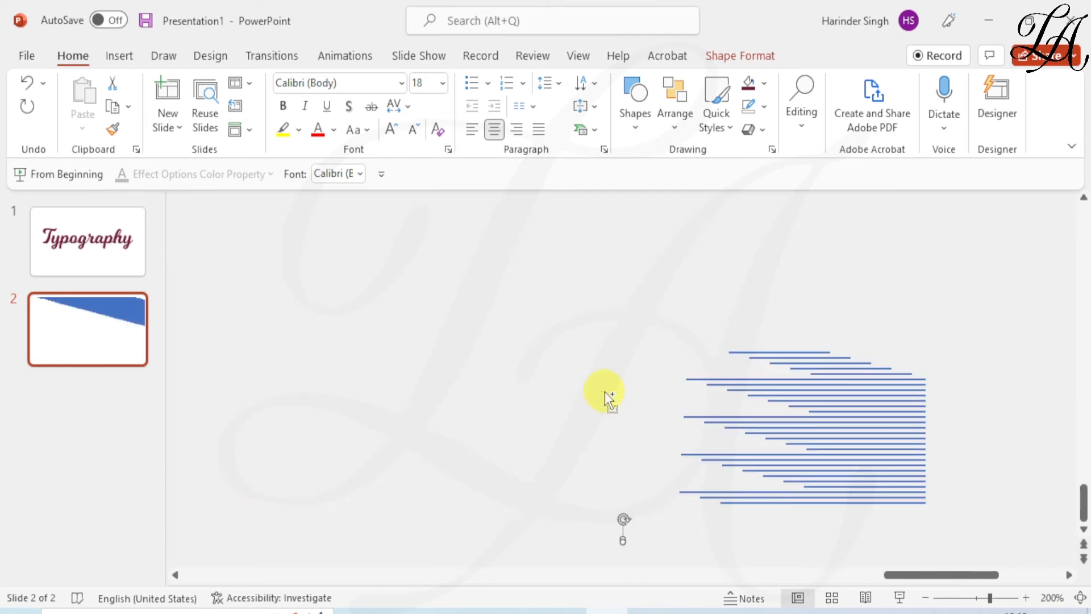
Select all the thin bars and align them by their horizontal centres into a rectangular stack
scroll(605, 390, down, 2)
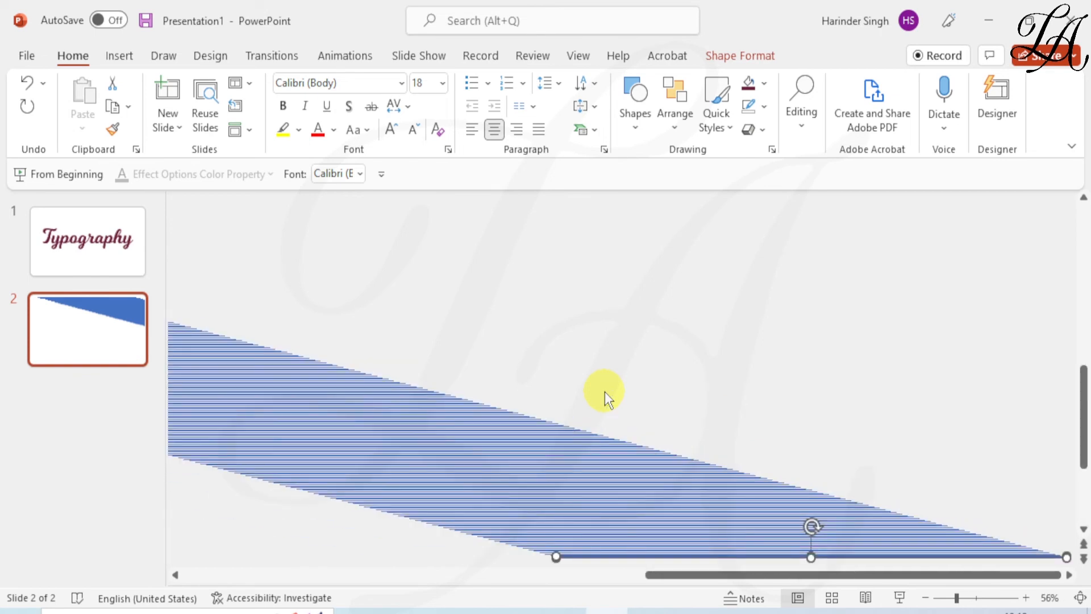
click(743, 53)
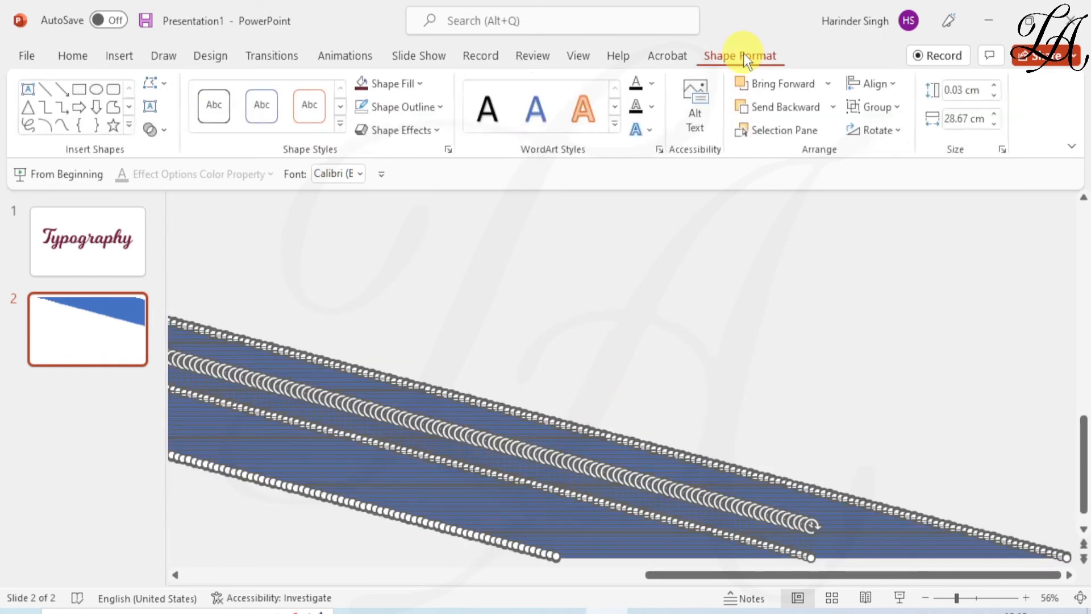
click(890, 83)
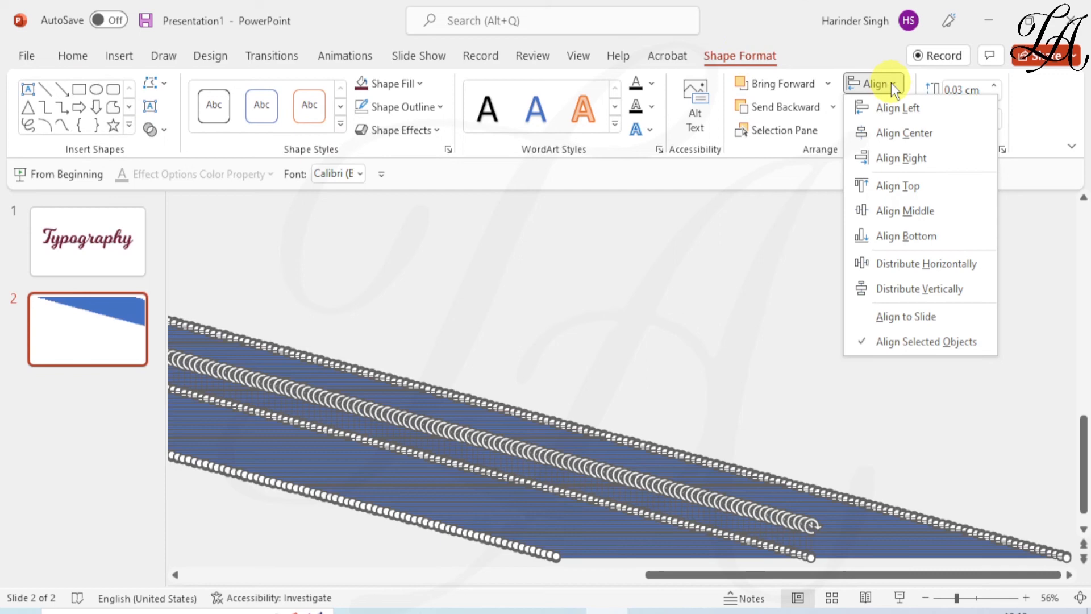
click(908, 213)
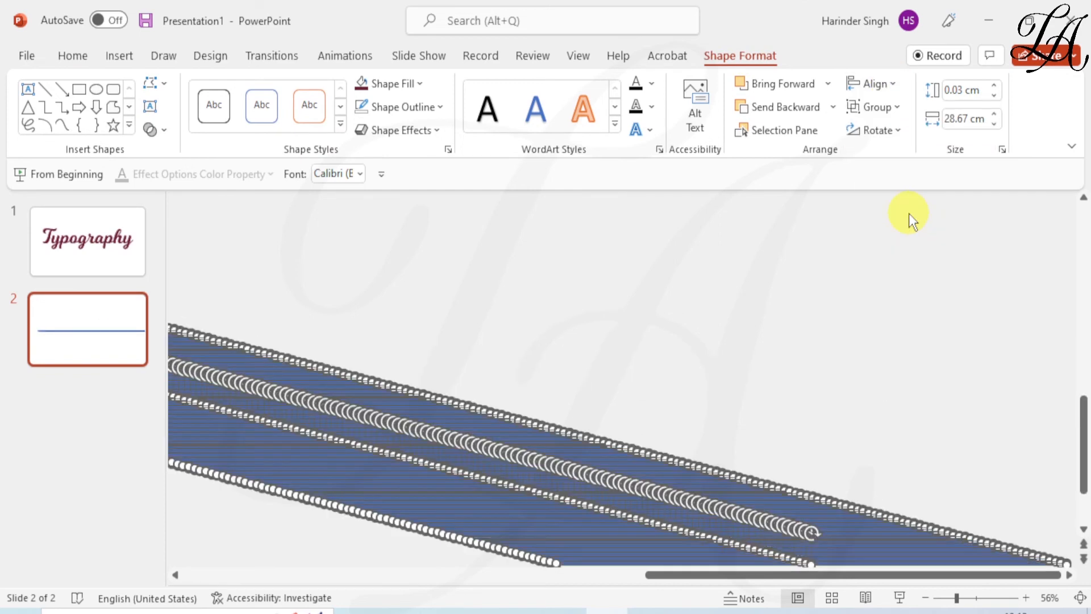
click(881, 85)
click(886, 136)
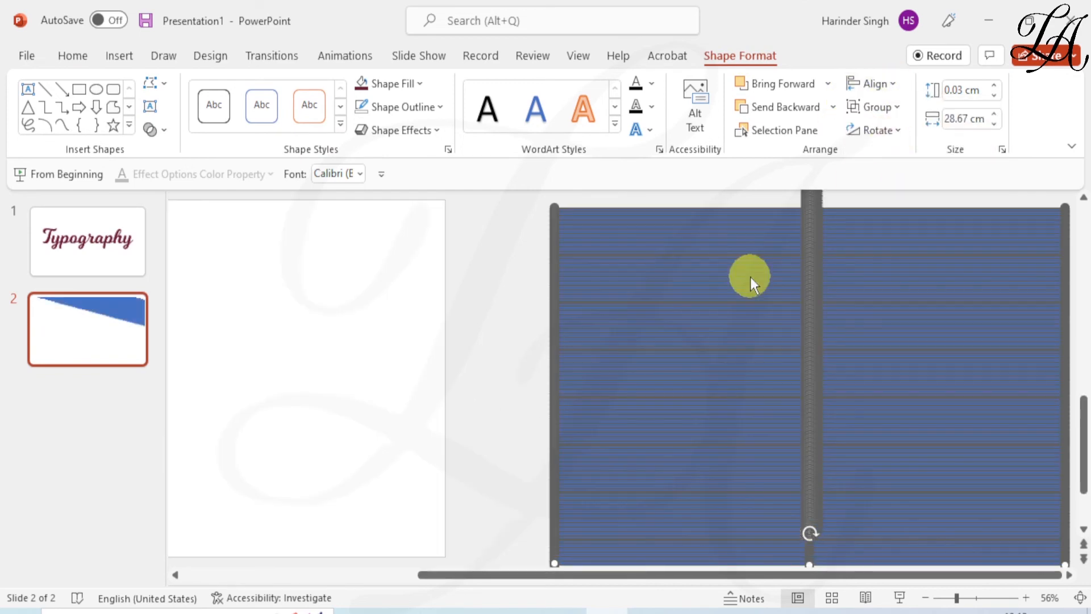
Move the whole stack of thin bars onto slide 2 so that it covers most of the slide
drag(776, 208, 280, 224)
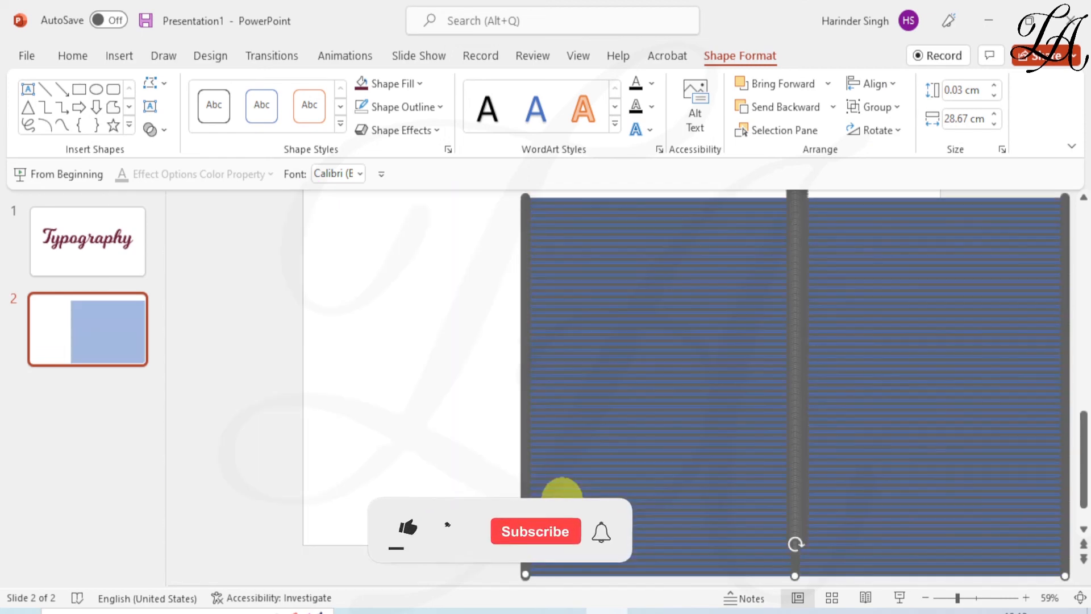
scroll(559, 495, down, 4)
click(641, 293)
drag(640, 294, 553, 288)
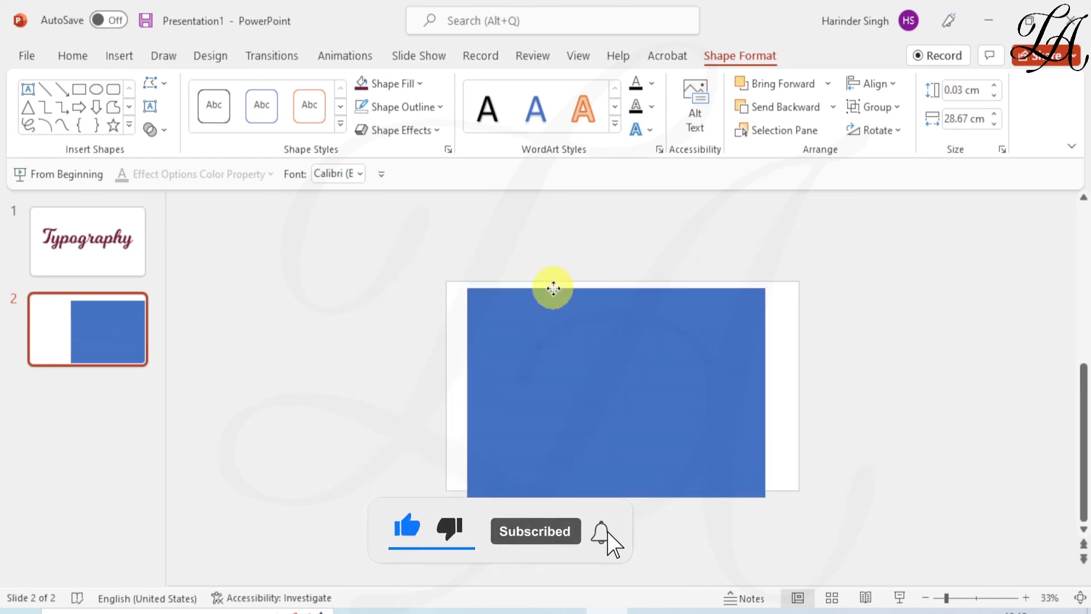
Merge the bars with Union into one striped shape and copy it onto slide 1 over the Typography lettering
click(165, 132)
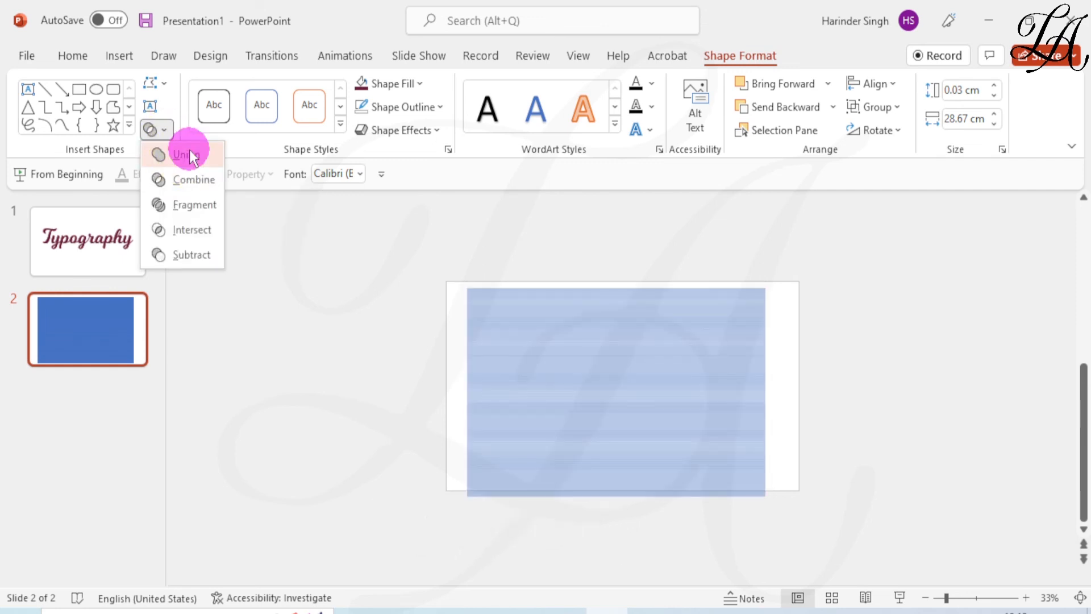
click(184, 154)
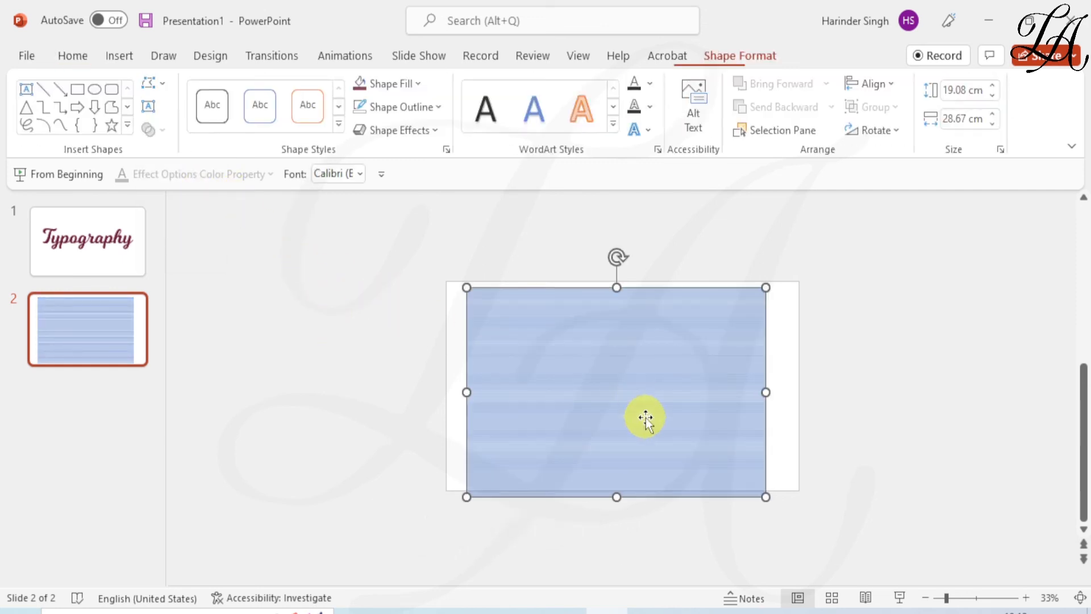
click(107, 238)
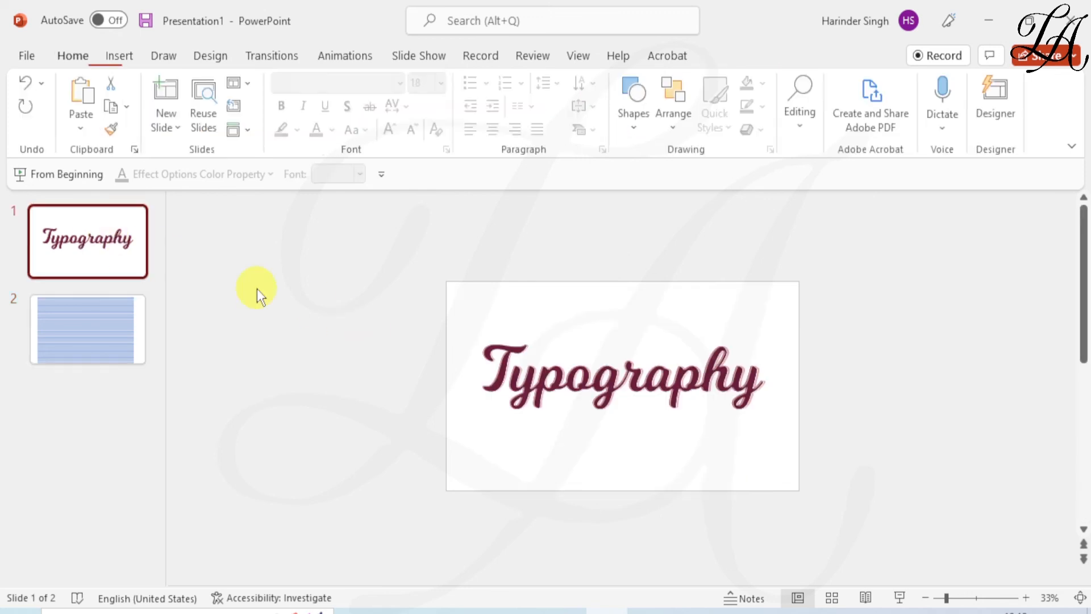
key(ctrl+v)
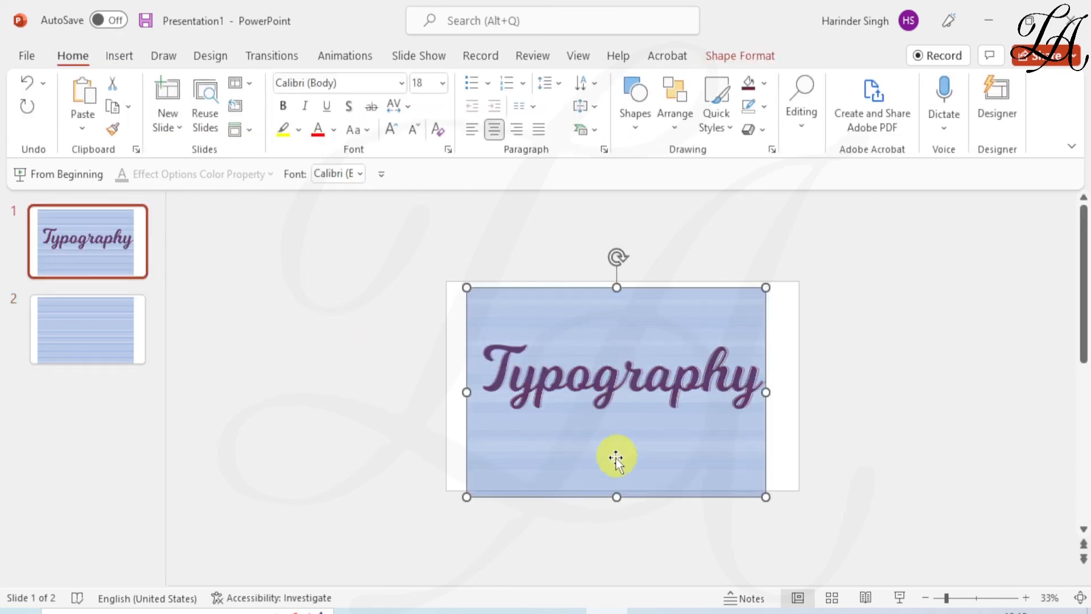
Subtract the striped shape (Freeform: Shape 11) from the rearmost Typography layer, TextBox 5, to cut thin lines into the pink shadow
click(833, 386)
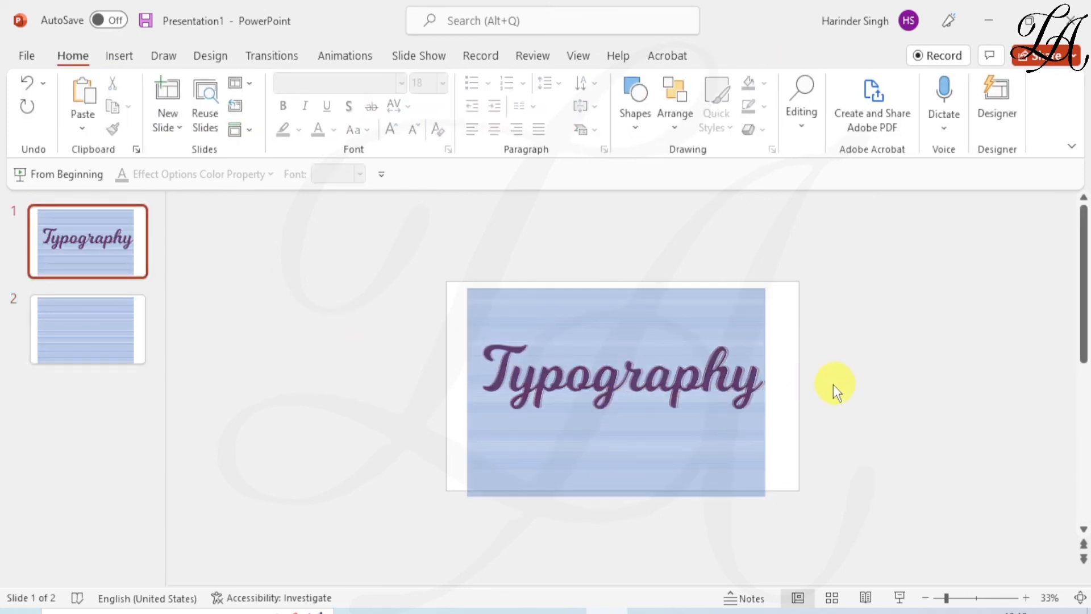
scroll(569, 418, up, 3)
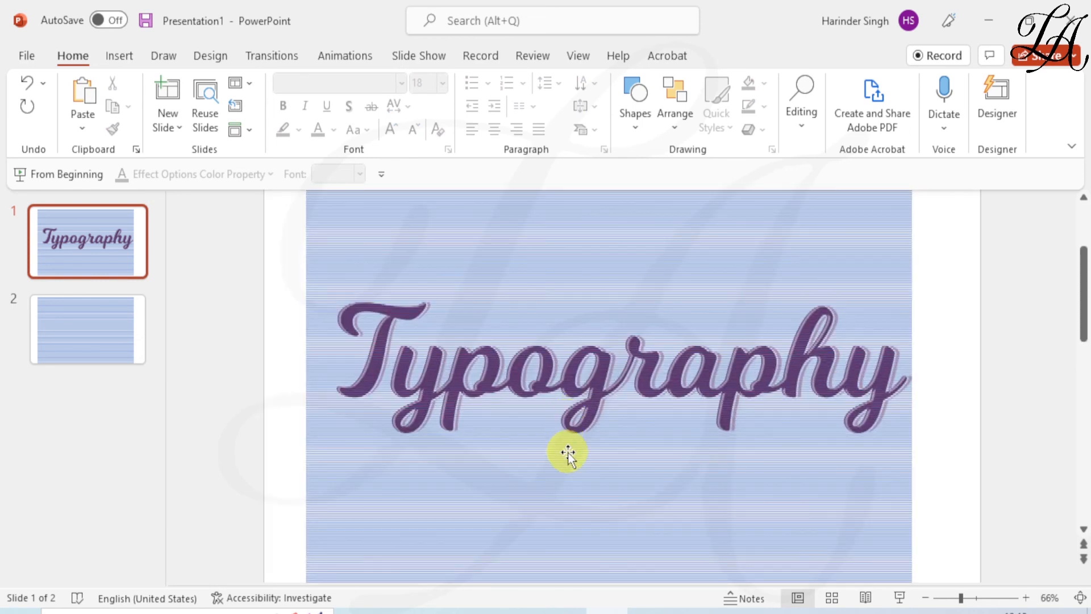
click(675, 130)
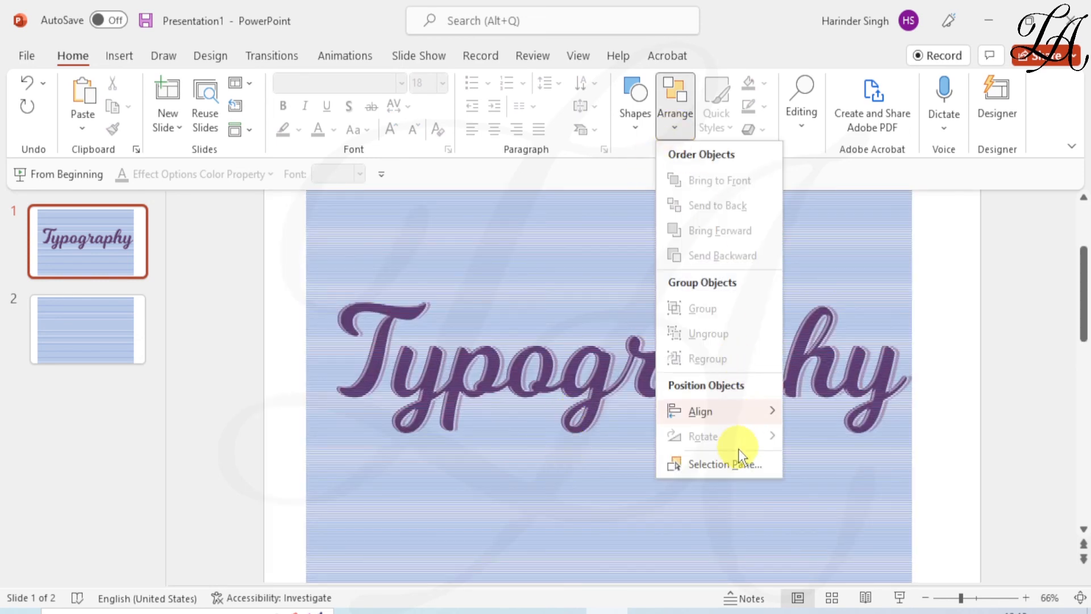
click(737, 463)
click(927, 357)
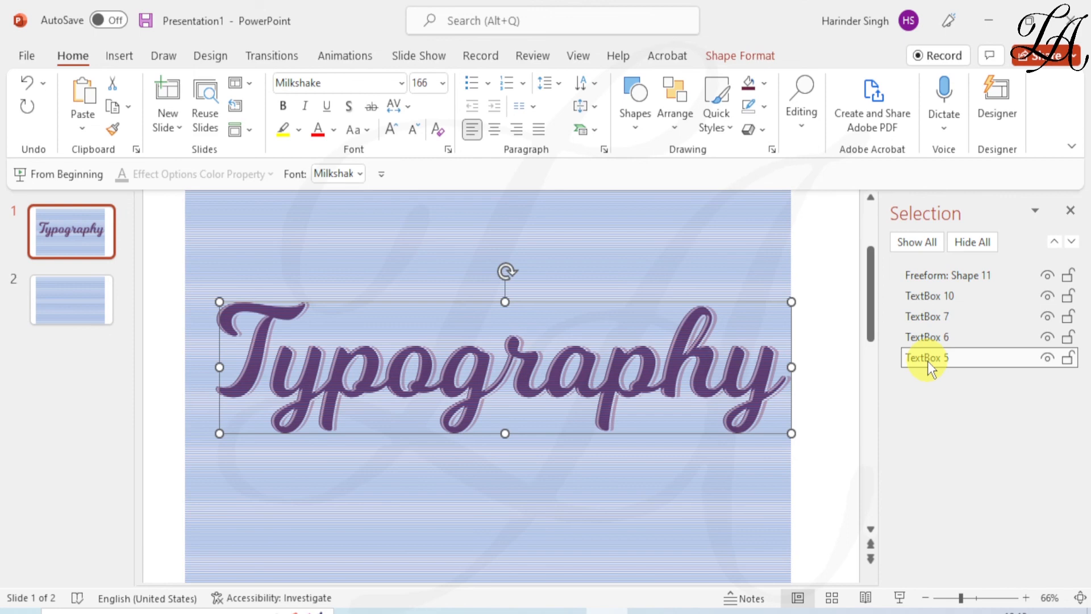
ctrl+click(946, 274)
click(739, 55)
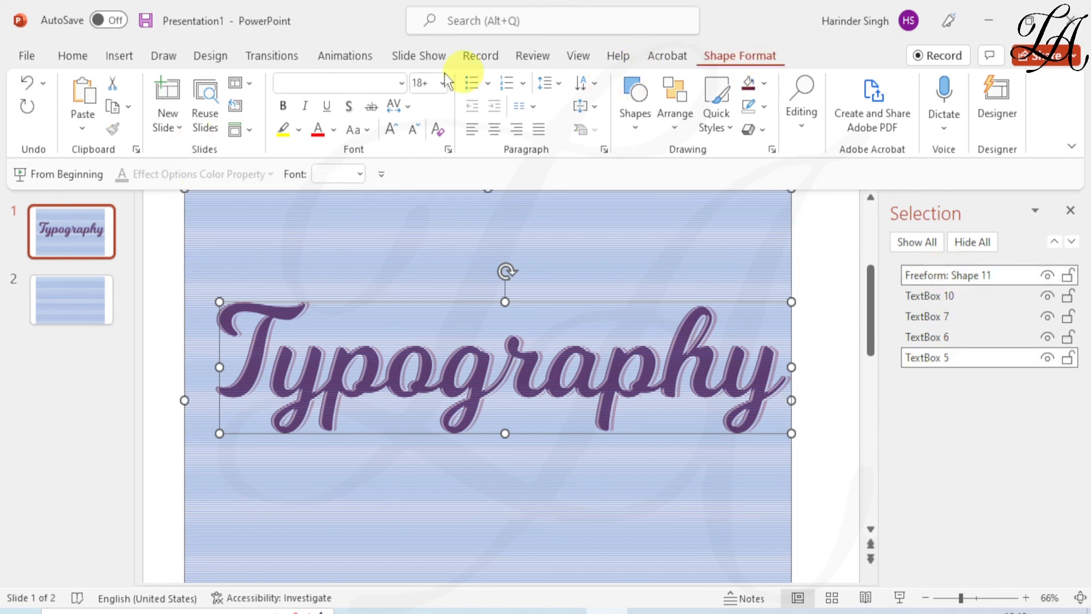
click(163, 130)
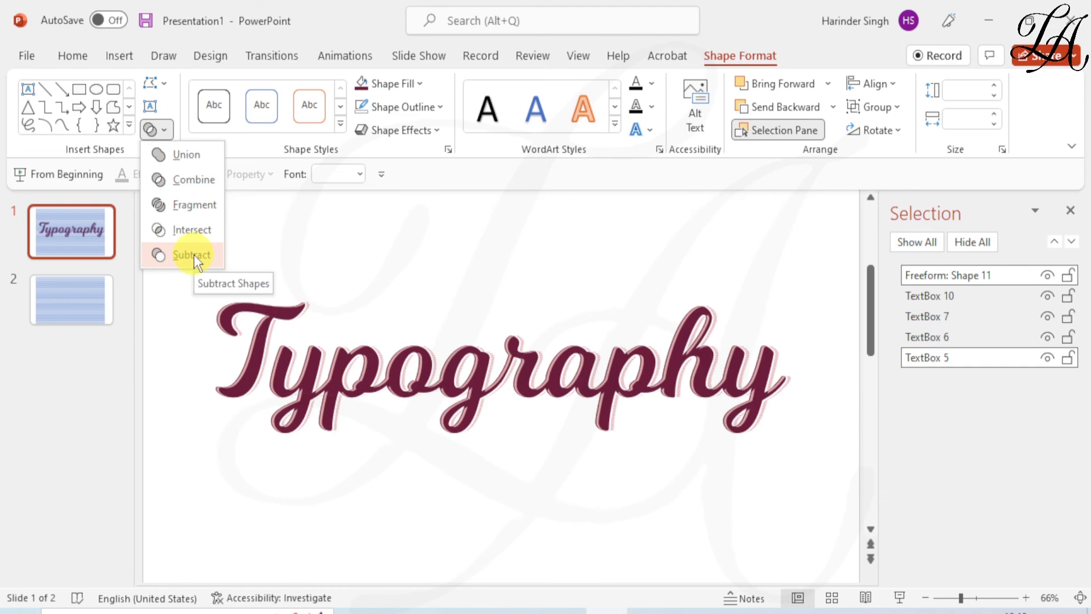
click(193, 255)
click(1071, 210)
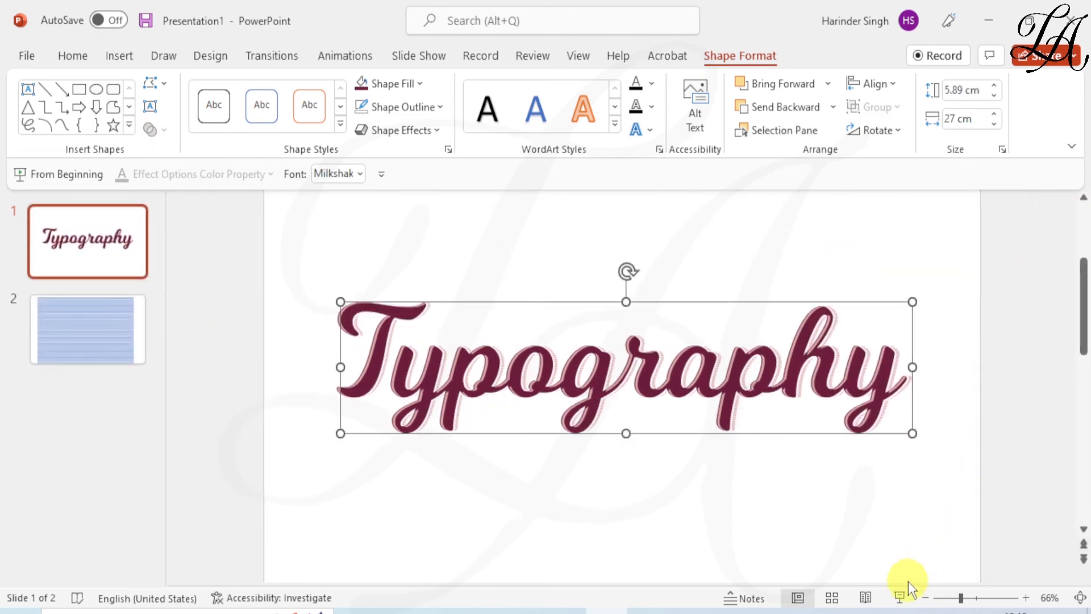
Delete slide 2 with the leftover striped shape and present the Typography slide in full-screen slide show
click(68, 306)
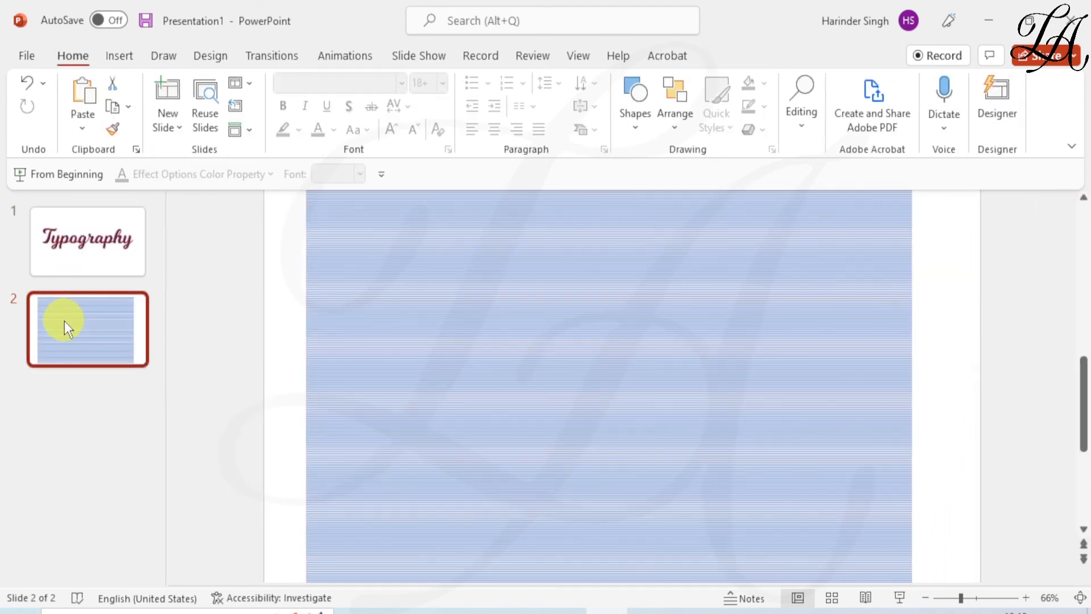
key(Delete)
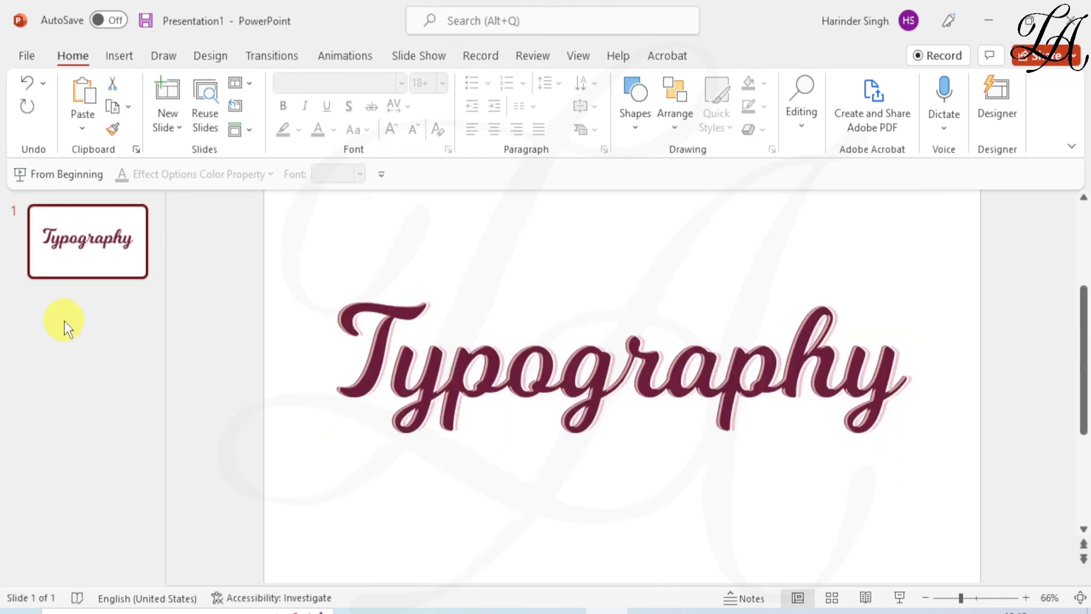
click(899, 597)
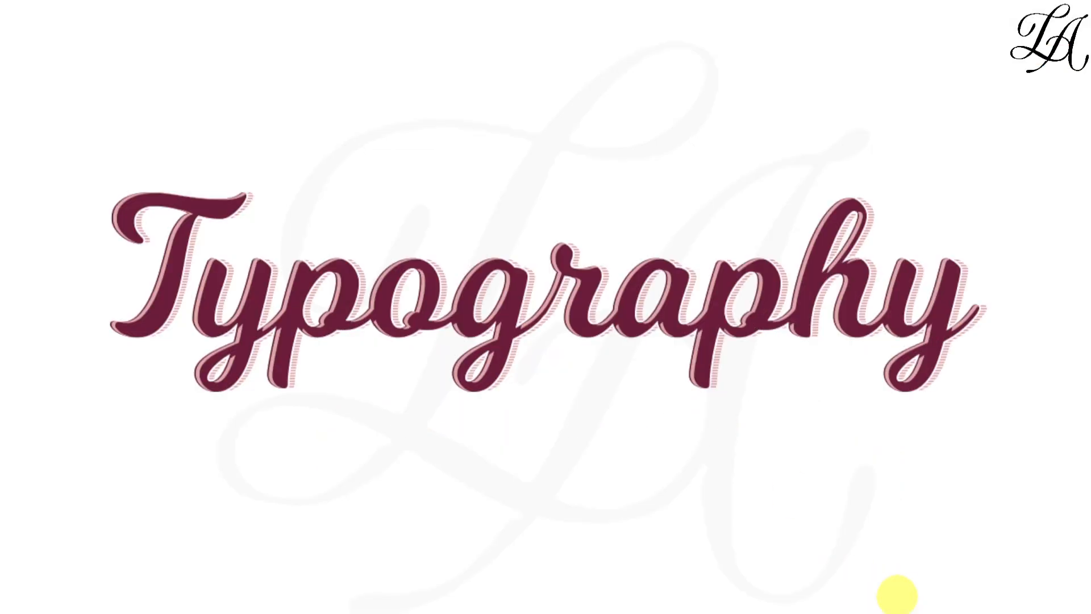